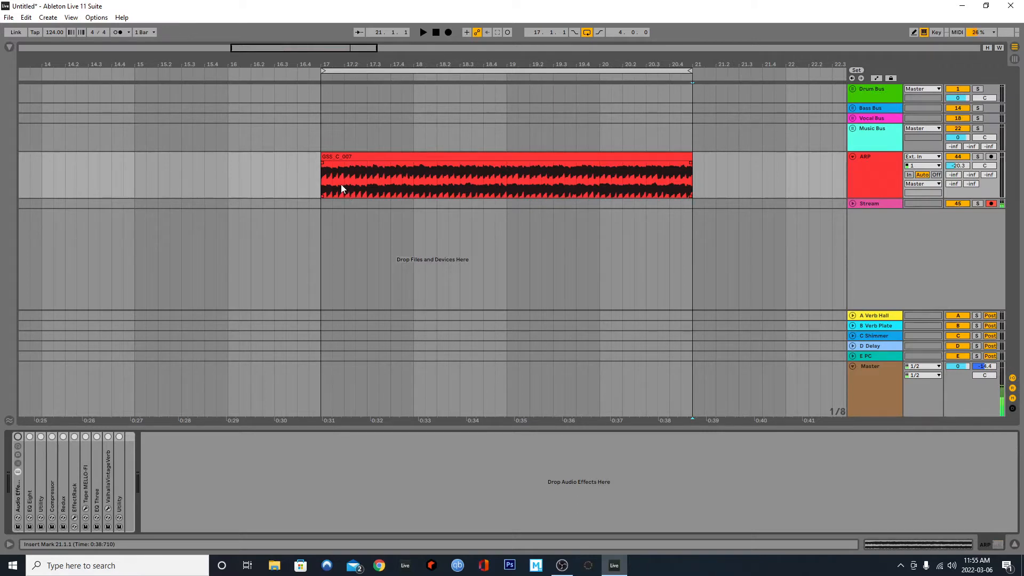
Open the GSS_C_007 clip on the ARP track, reset its transpose to 0 st and transient envelope to 100, and play it.
left_click(342, 186)
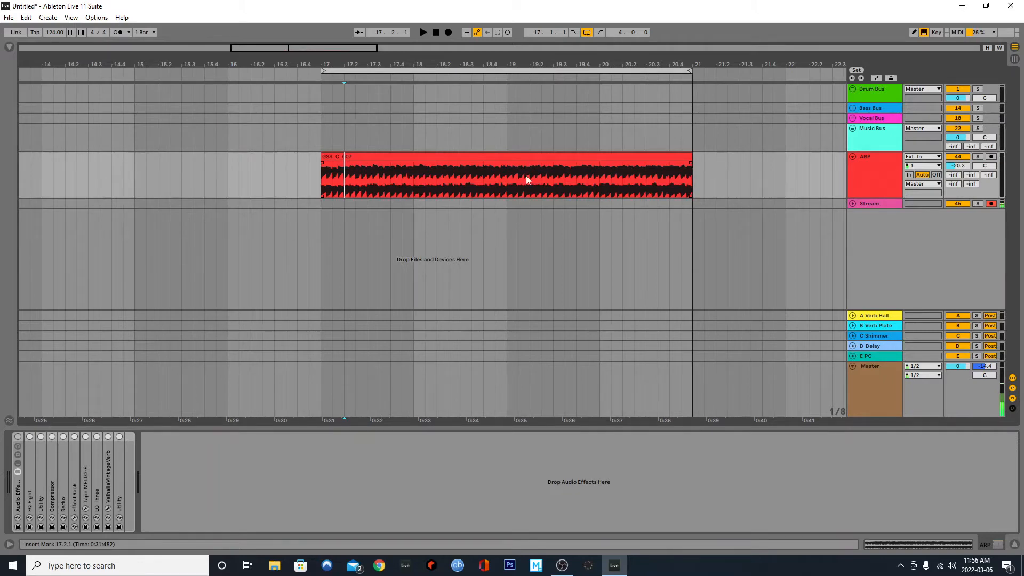
double_click(641, 157)
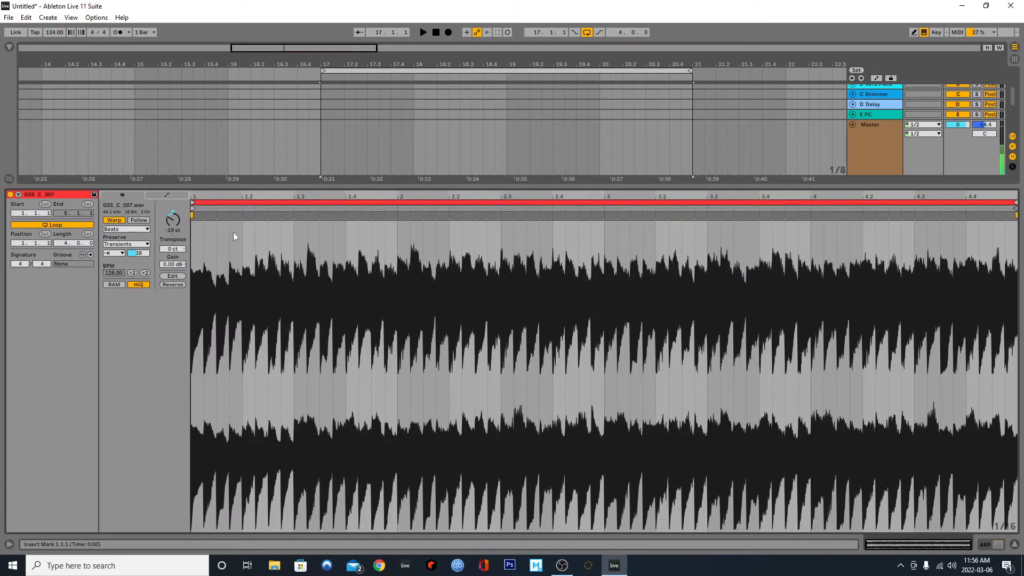
double_click(173, 222)
double_click(140, 253)
key("space")
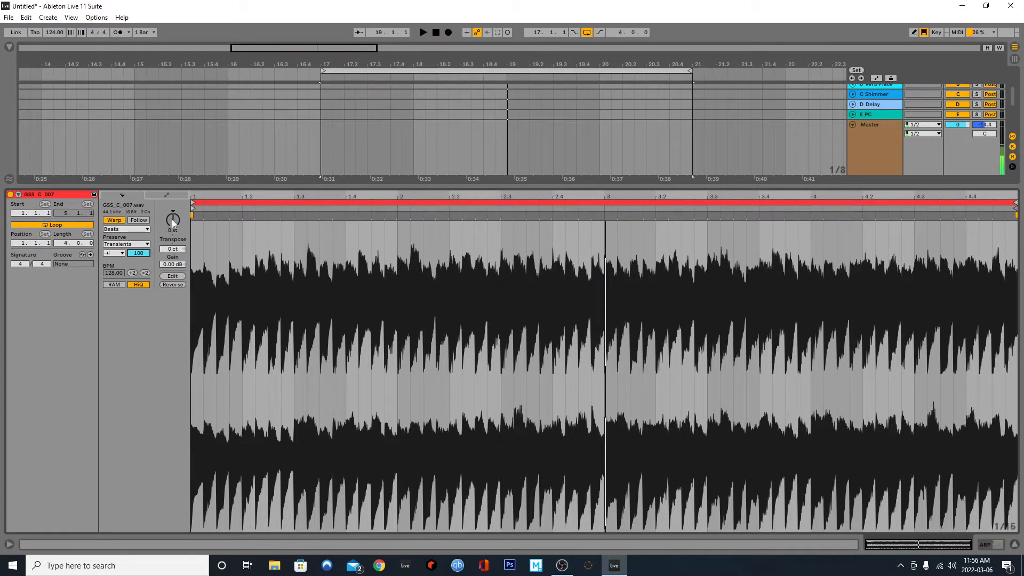
Transpose the clip down to -19 st and play the loop.
left_click_drag(172, 219, 171, 241)
key("space")
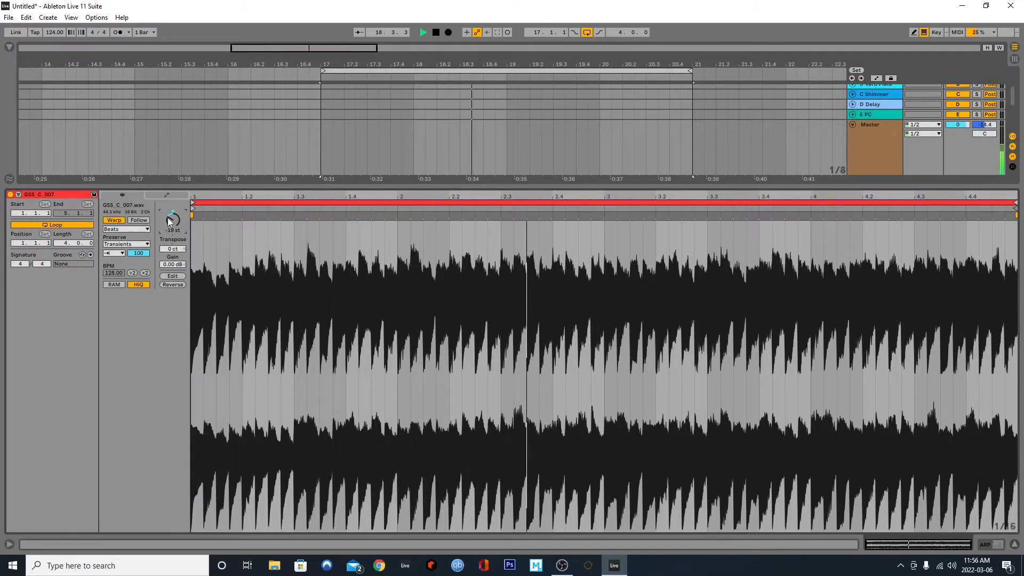
key("space")
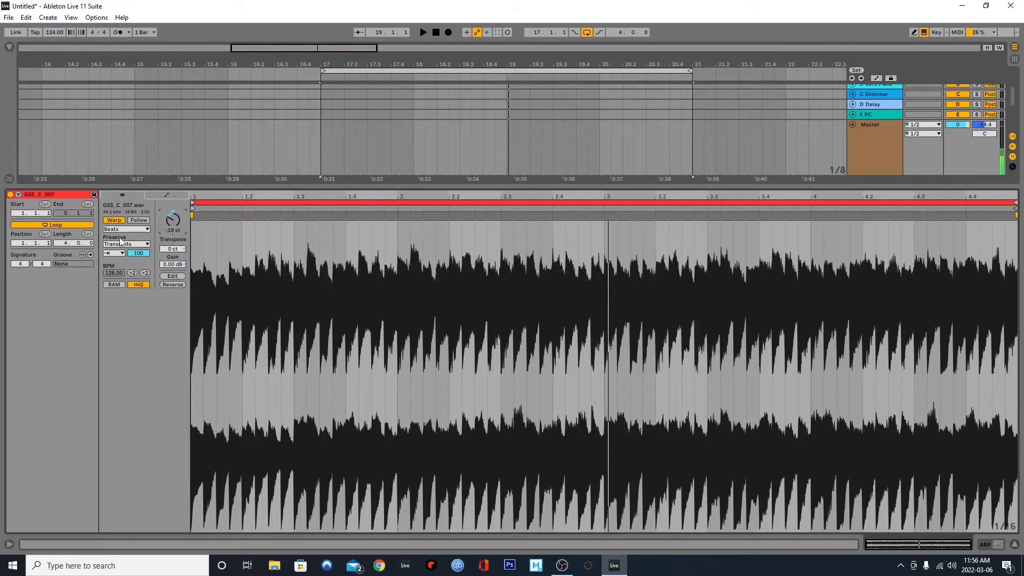
Lower the clip's transient envelope to 38 and play the loop.
left_click_drag(130, 253, 130, 283)
left_click_drag(131, 282, 130, 283)
left_click(113, 253)
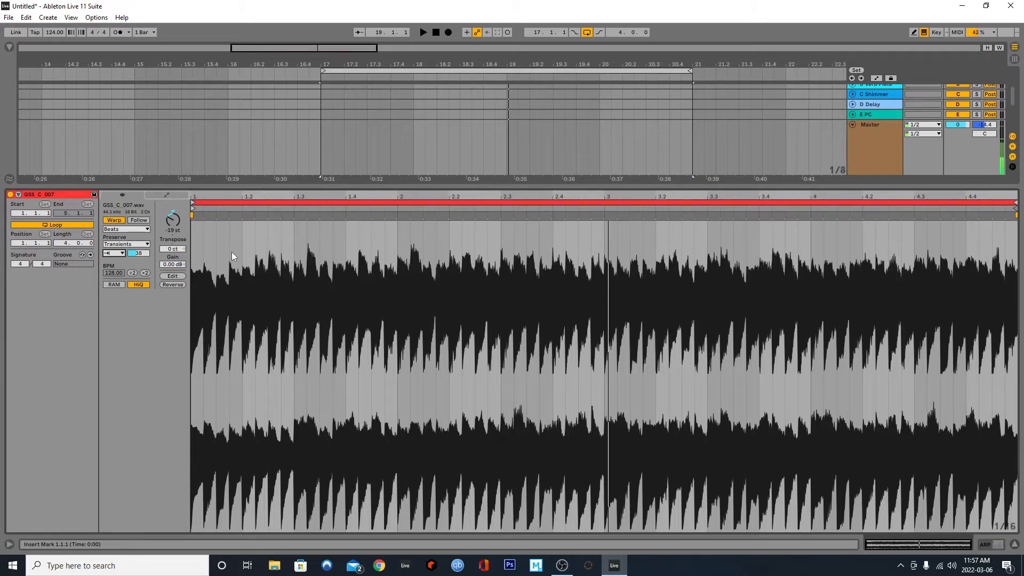
key("space")
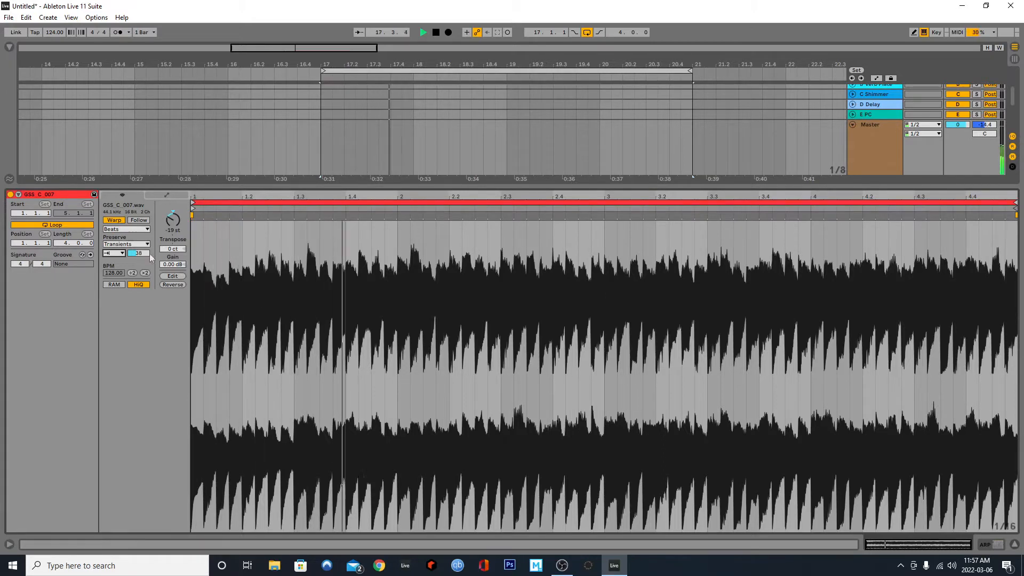
key("space")
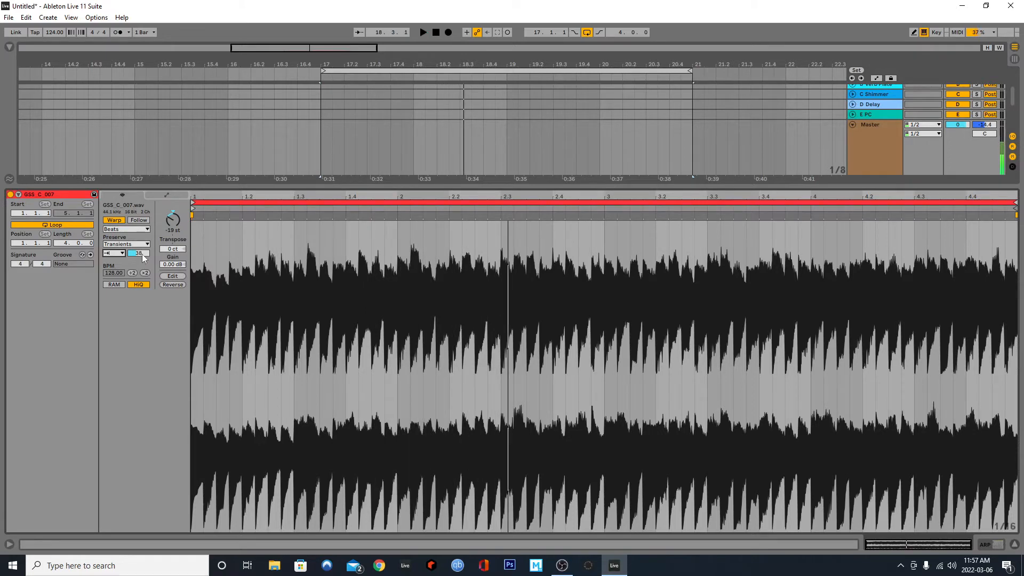
Play the clip with its transient envelope reset to 100 for comparison, and restore the envelope to 38.
key("Delete")
key("space")
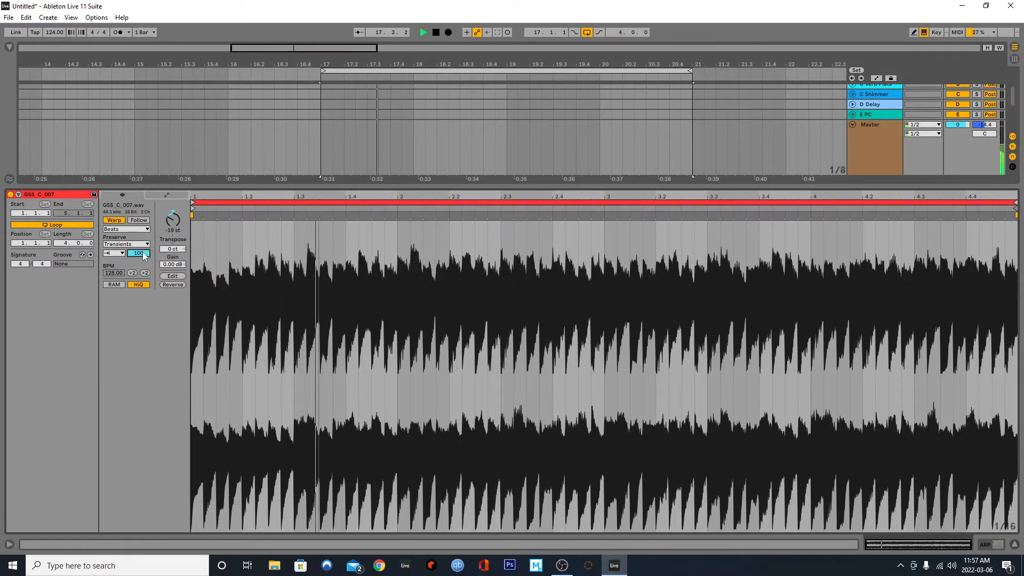
key("space")
mouse_move(144, 253)
left_mouse_down()
mouse_move(144, 297)
mouse_move(145, 249)
left_mouse_up()
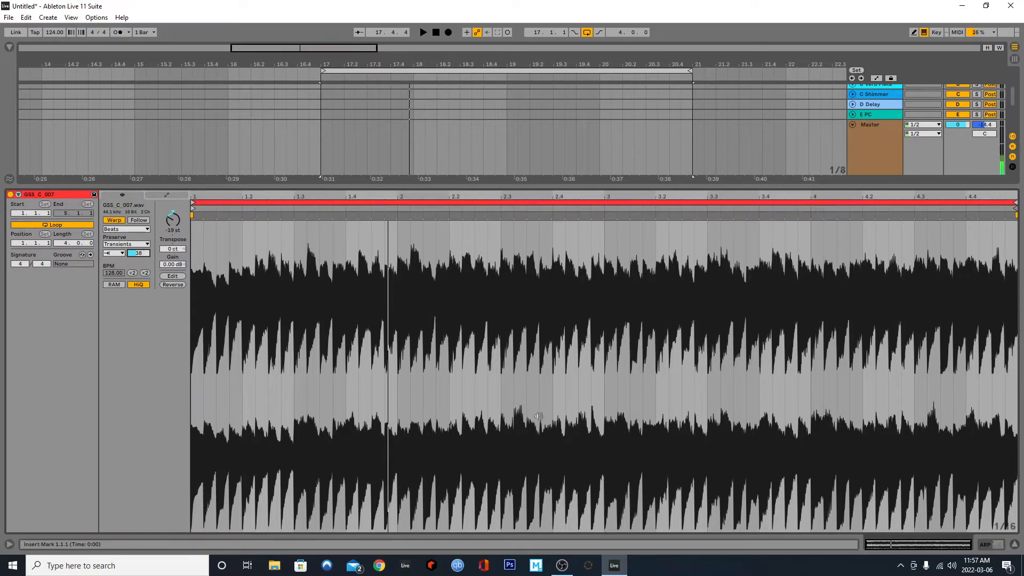
Show the ARP track's device chain, play the loop with the Audio Effect Rack bypassed, and enable the rack to hear the difference.
left_click(1014, 545)
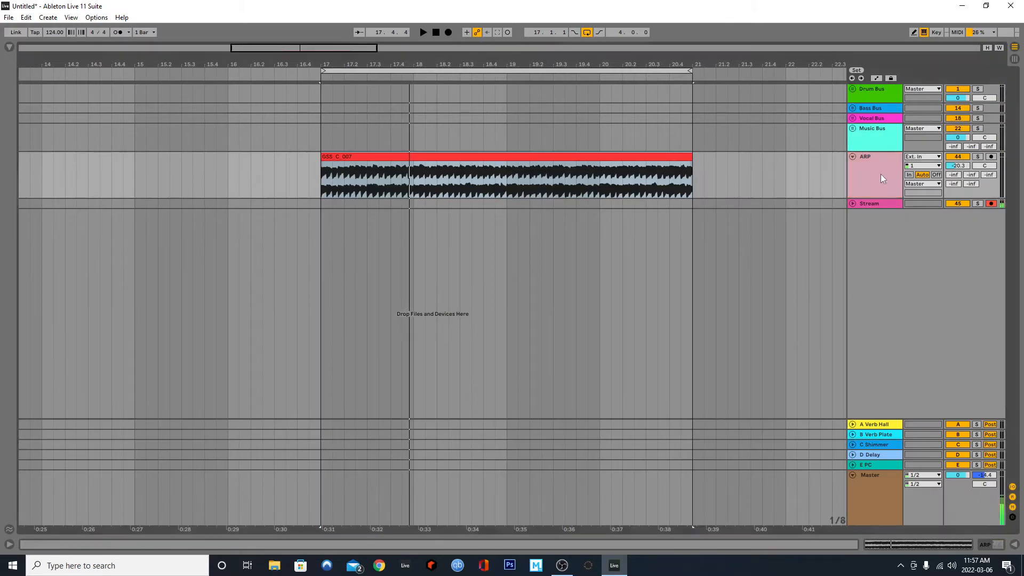
double_click(881, 174)
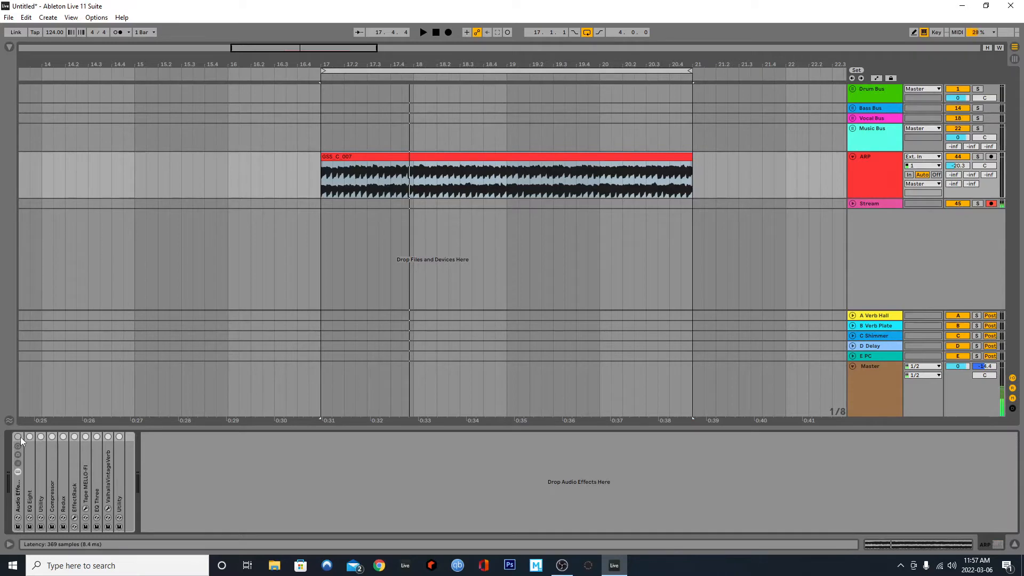
key("space")
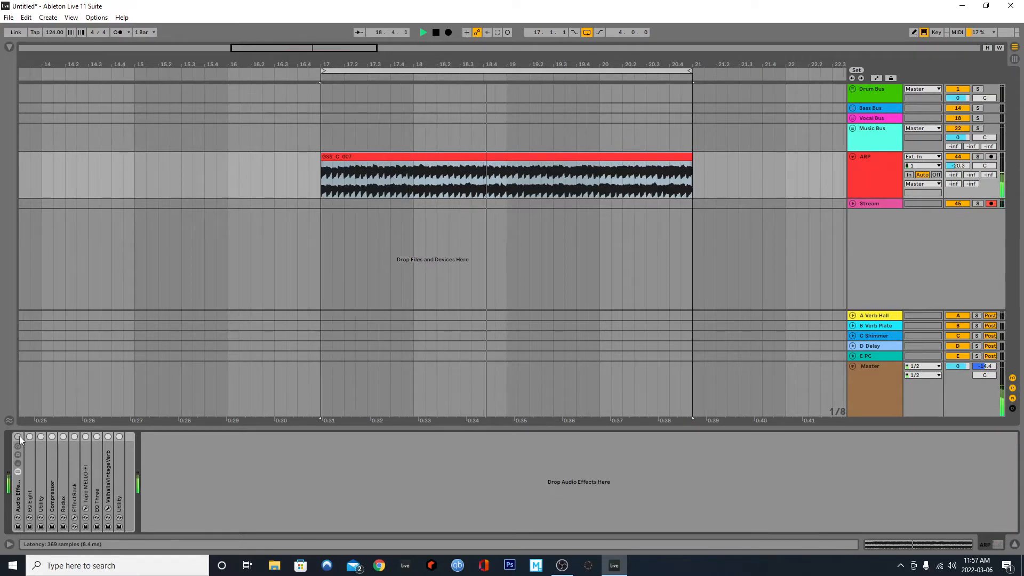
key("space")
left_click(18, 437)
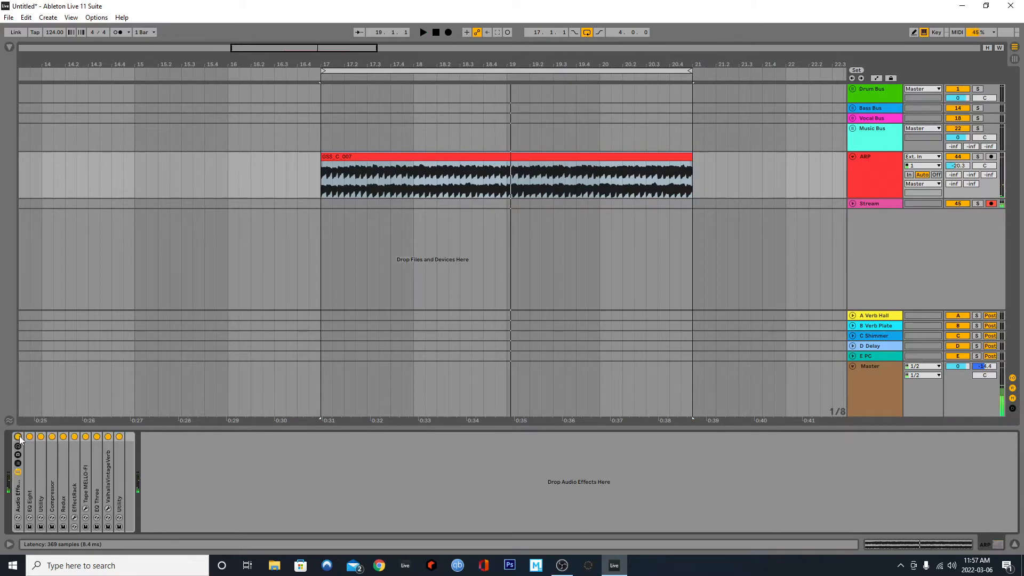
key("space")
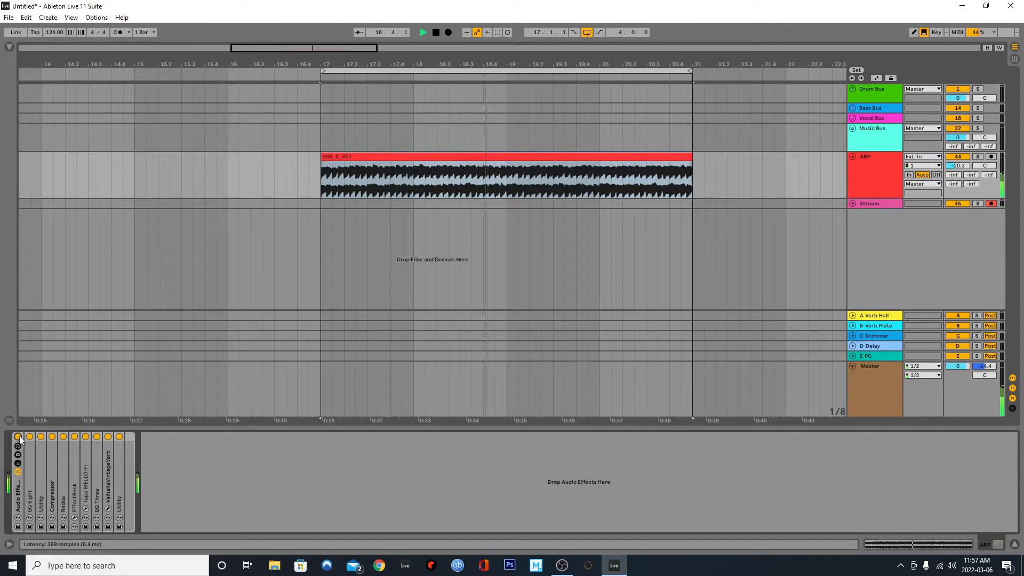
key("space")
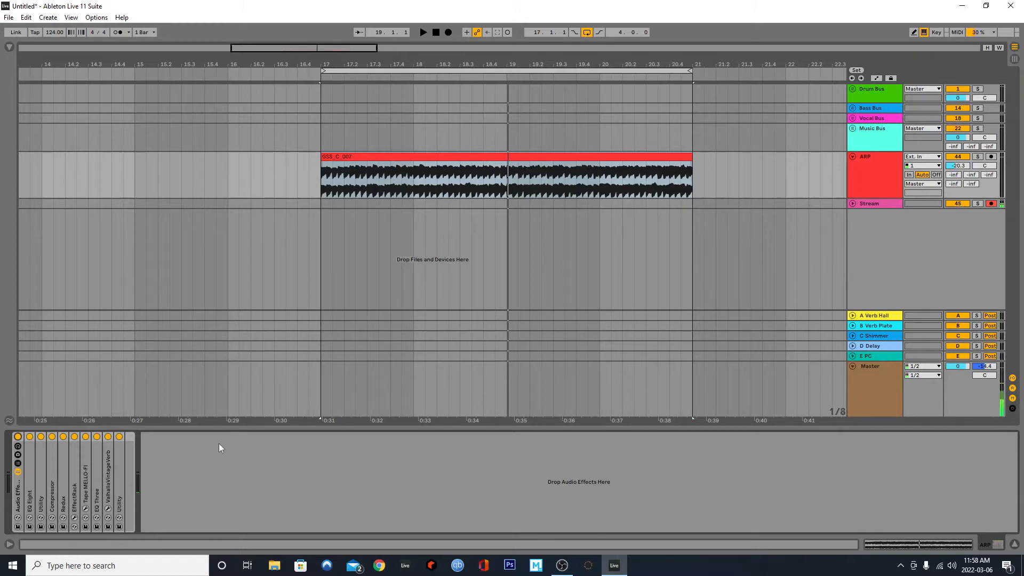
Unfold the first Utility and the Compressor in the rack, and switch both devices off.
double_click(41, 470)
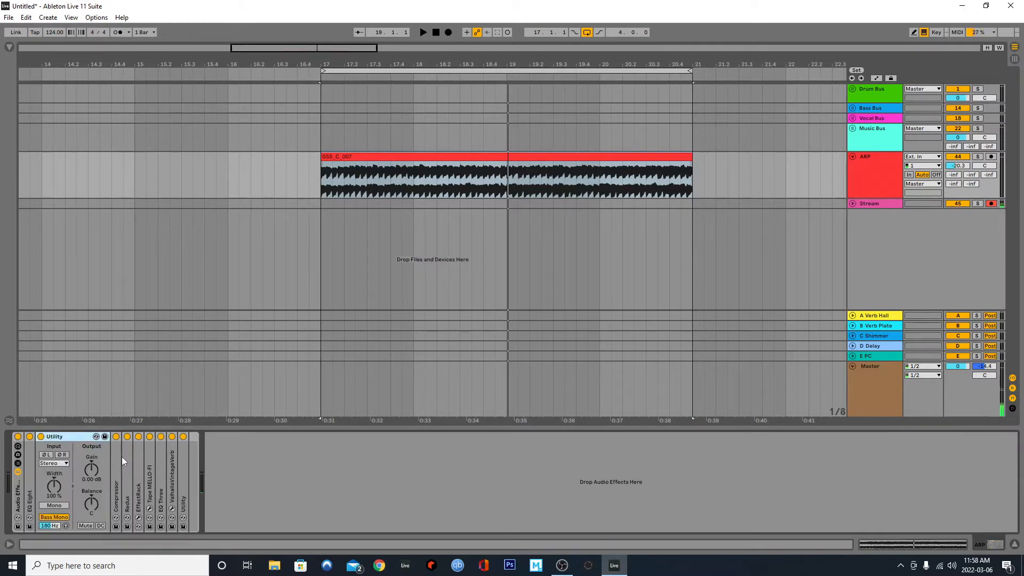
double_click(117, 459)
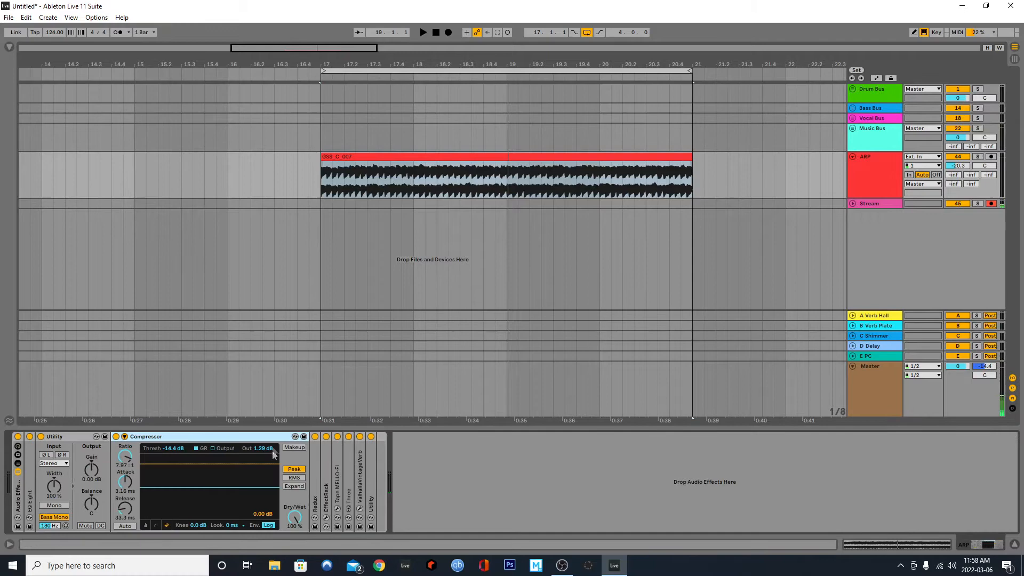
left_click(43, 436)
left_click(115, 436)
double_click(201, 438)
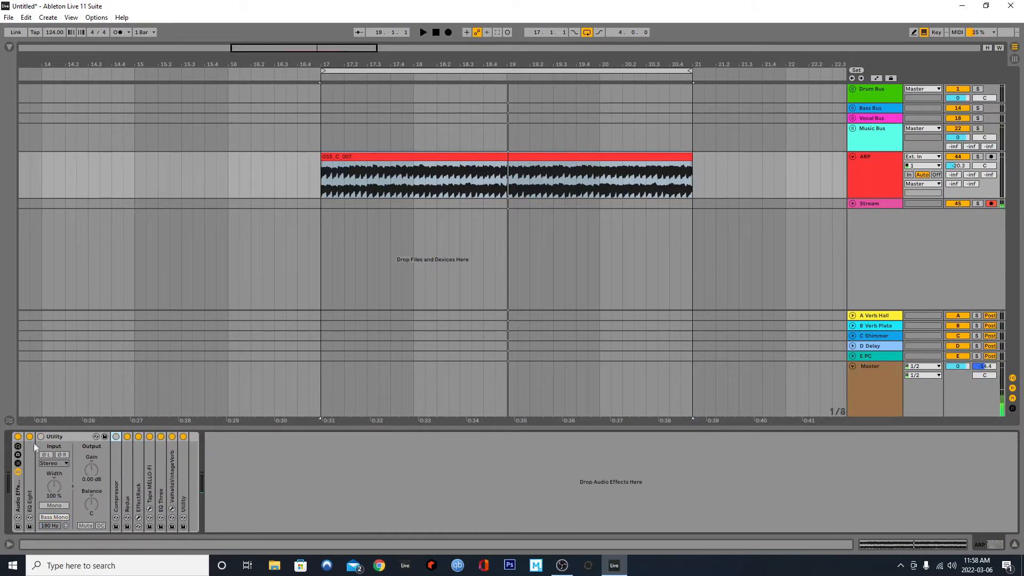
Switch off Redux, EffectRack, Tape MELLO-FI, EQ Three, ValhallaVintageVerb and the final Utility, with the first Utility folded.
double_click(51, 436)
left_click(63, 437)
left_click(74, 437)
left_click(86, 436)
left_click(97, 436)
left_click(107, 436)
left_click(119, 436)
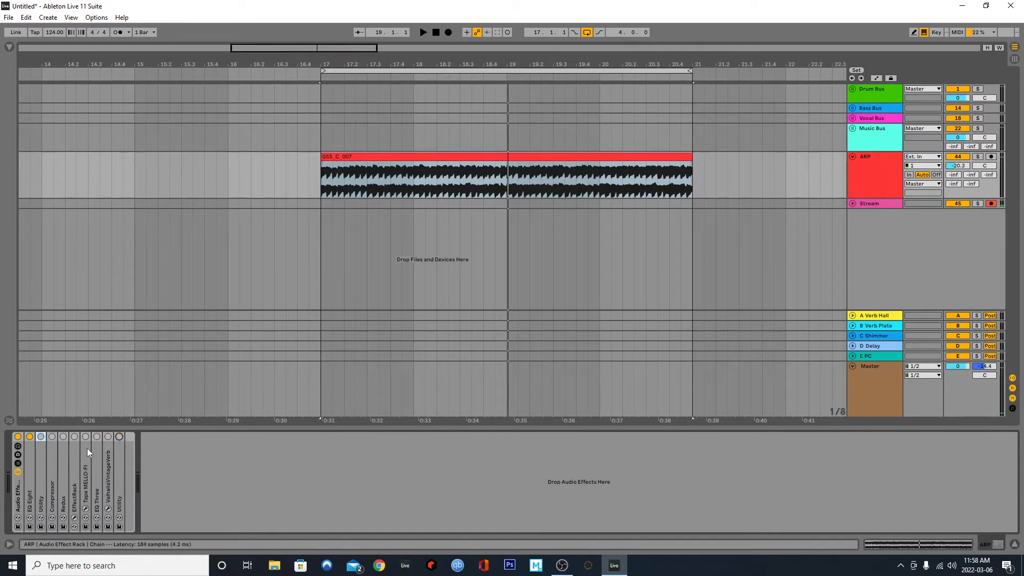
Unfold EQ Eight and compare the loop with its 90.2 Hz low-cut band switched off and on.
double_click(31, 472)
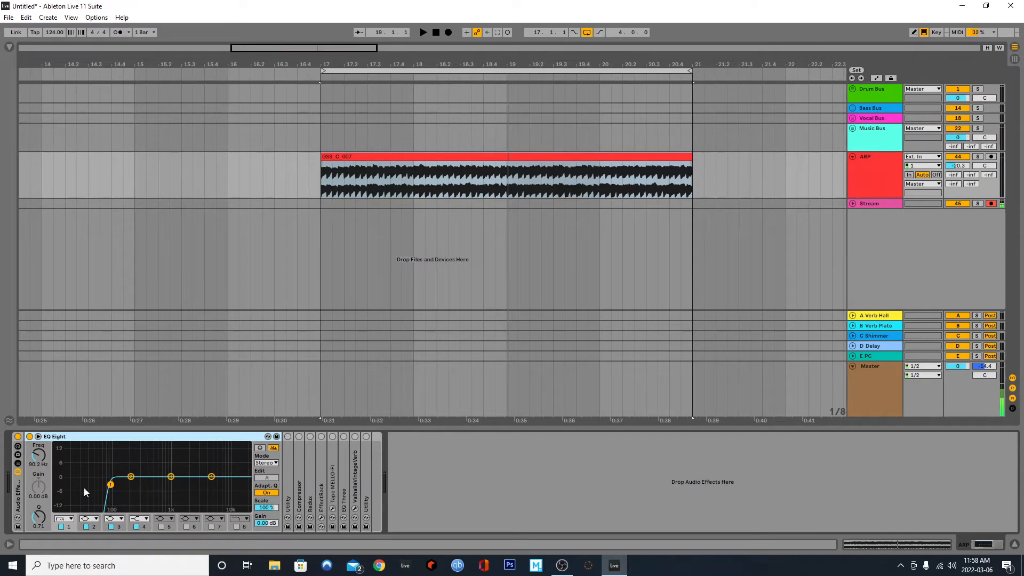
left_click(61, 527)
key("space")
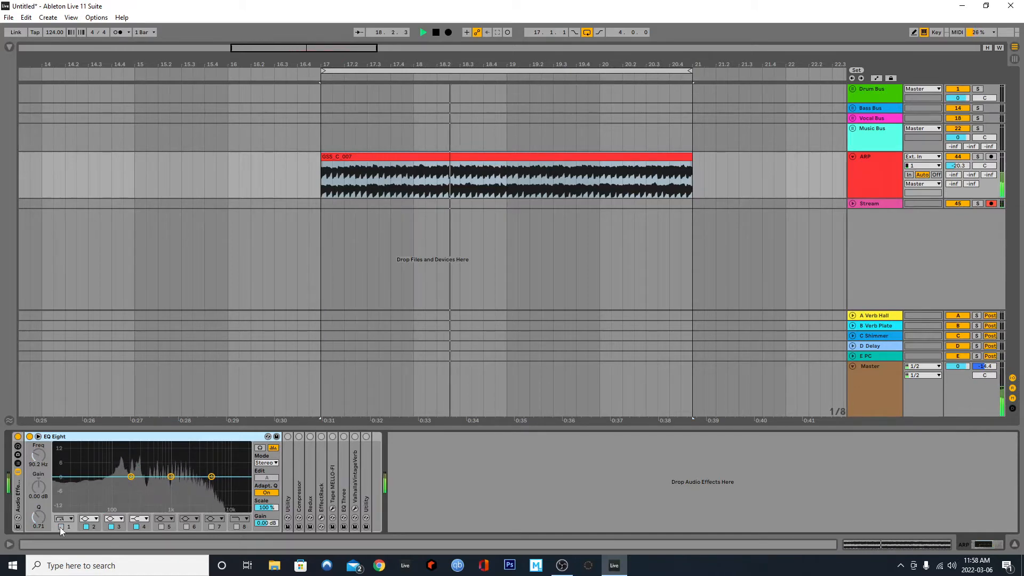
key("space")
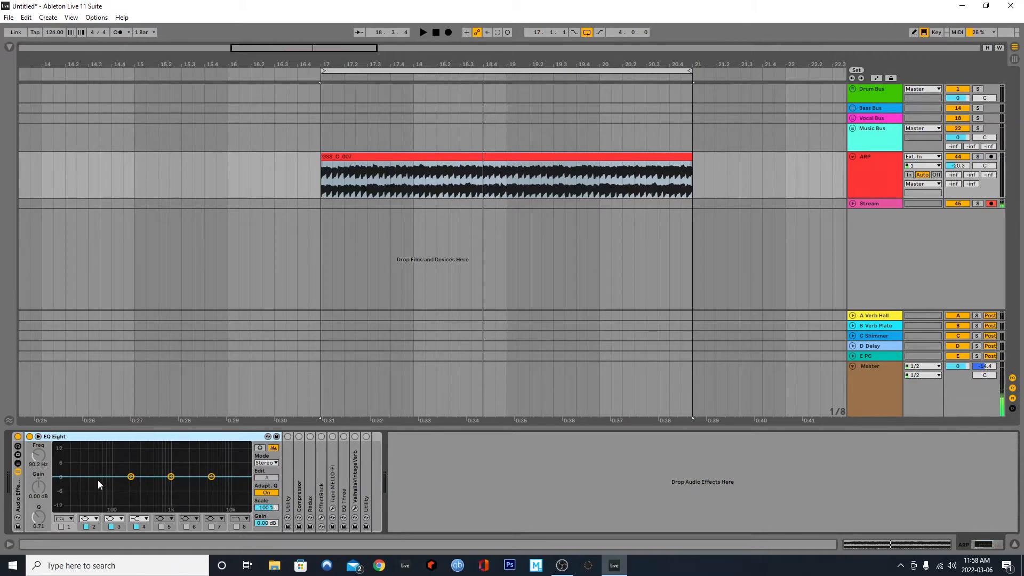
left_click(60, 526)
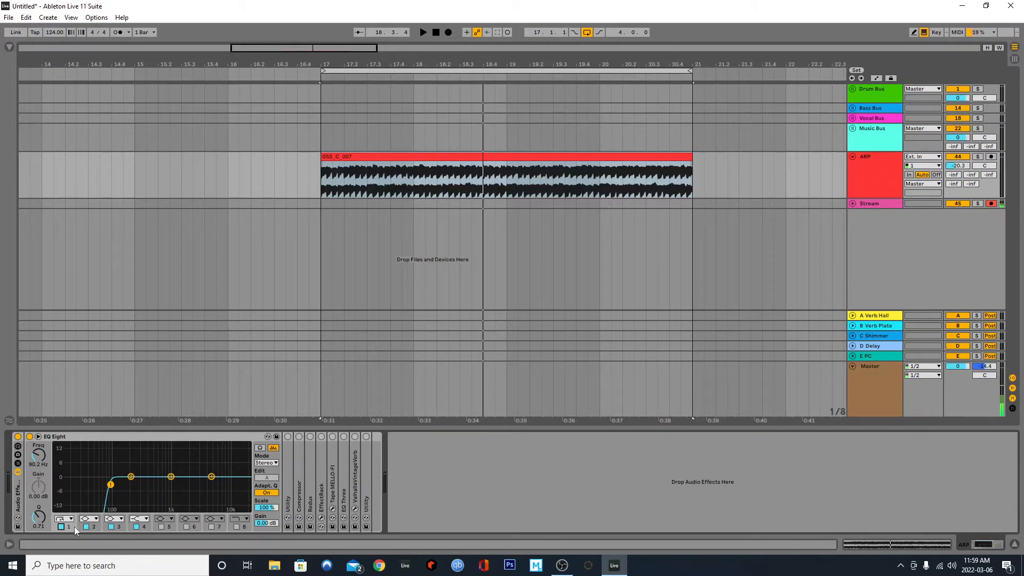
key("space")
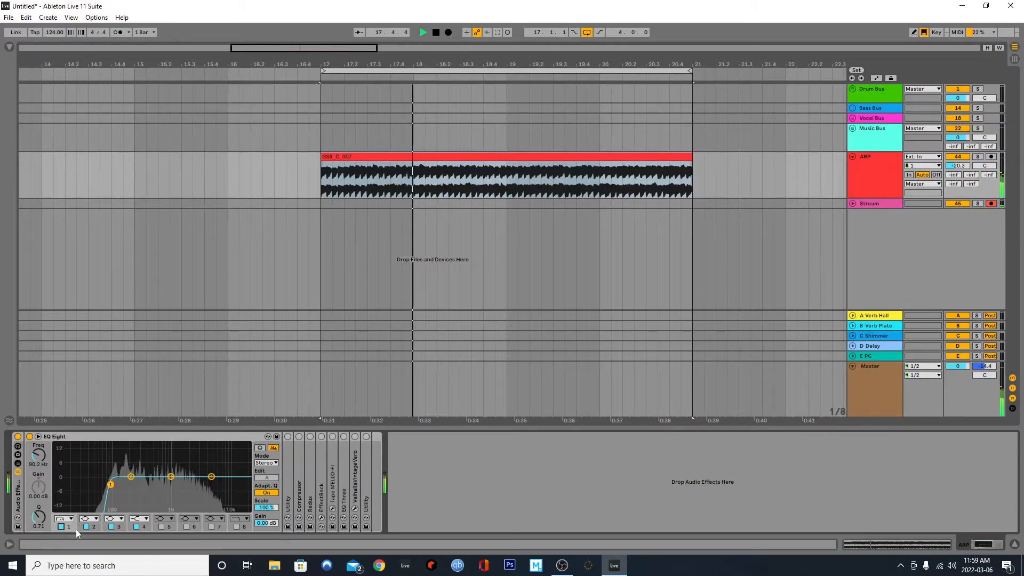
key("space")
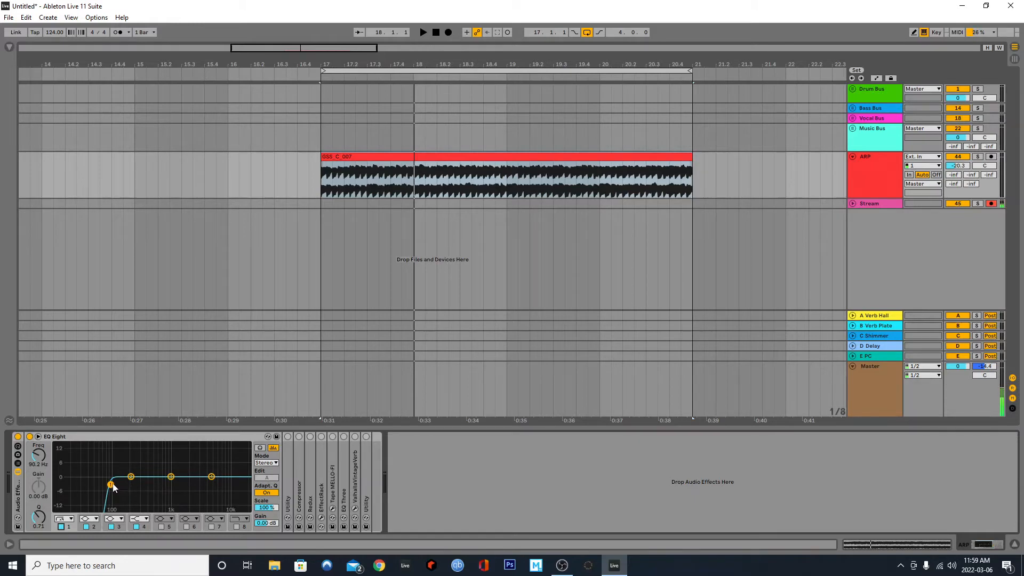
Turn on the first Utility with Bass Mono at 180 Hz, and compare the loop with the device bypassed and active.
double_click(57, 436)
double_click(41, 451)
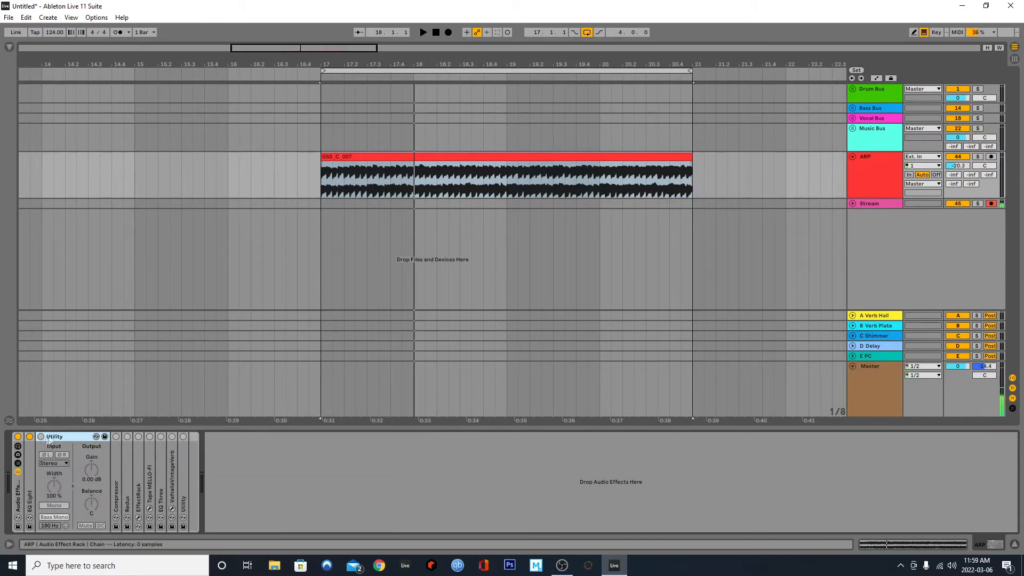
left_click(41, 436)
left_click(63, 517)
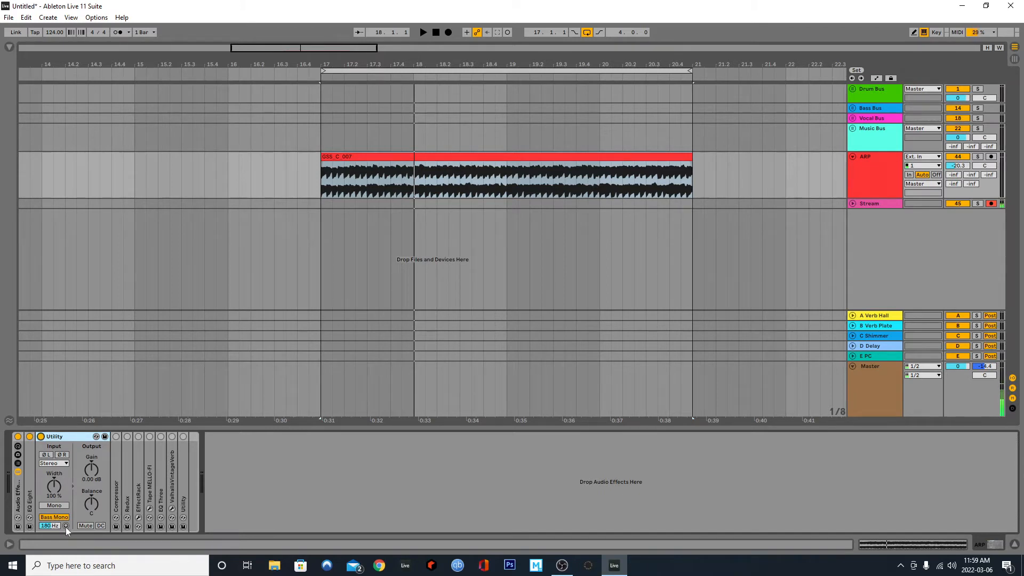
key("space")
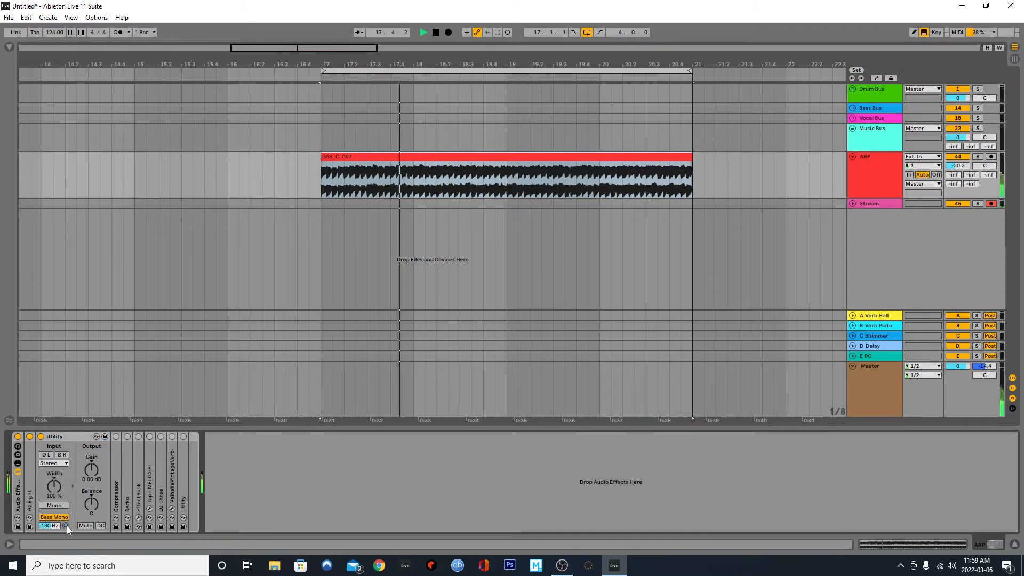
left_click(41, 436)
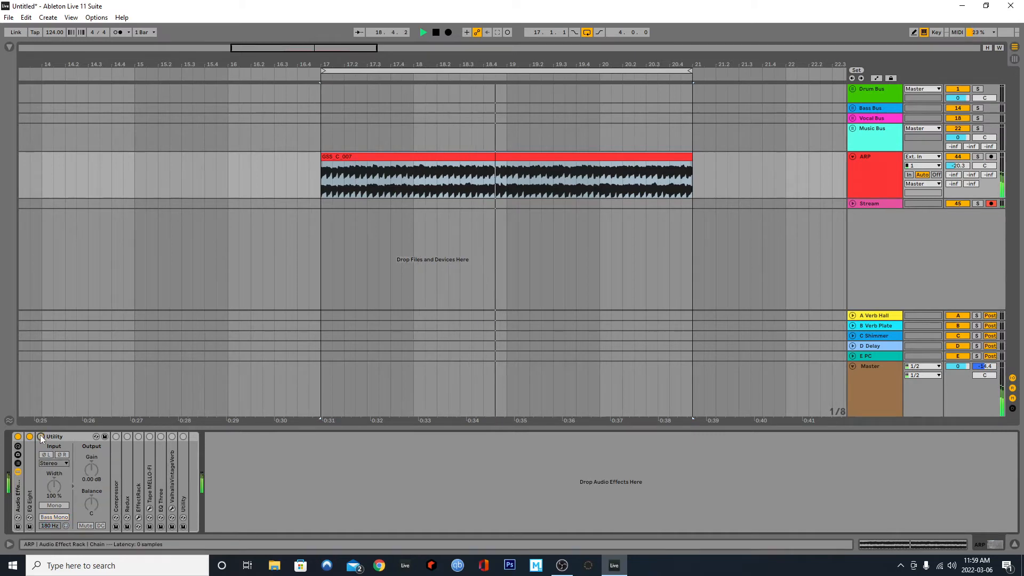
left_click(41, 436)
key("space")
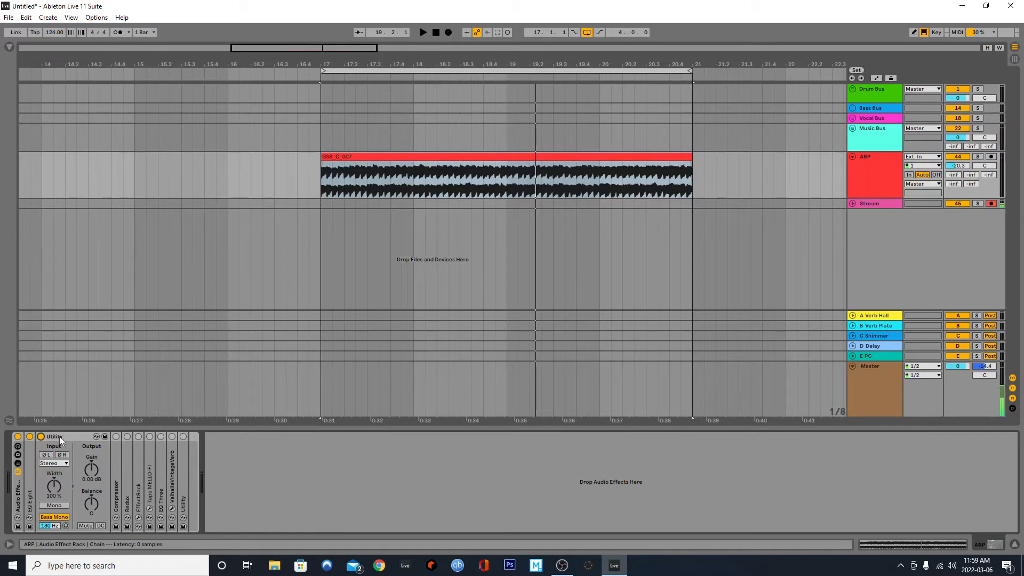
double_click(60, 436)
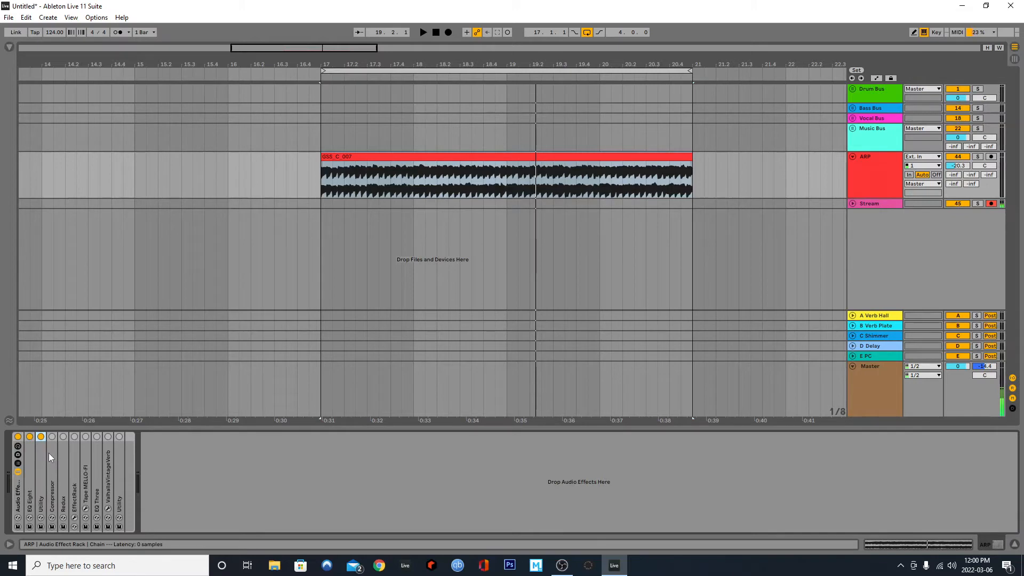
Unfold the Compressor and open a closer view of the ARP clip's waveform to examine its transients.
double_click(52, 452)
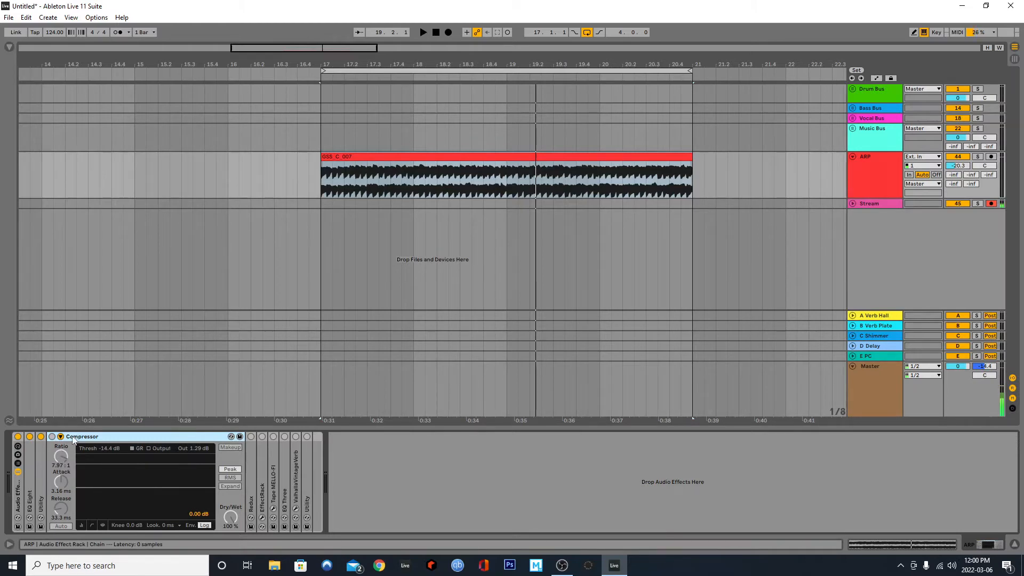
scroll(554, 167, "up", 4)
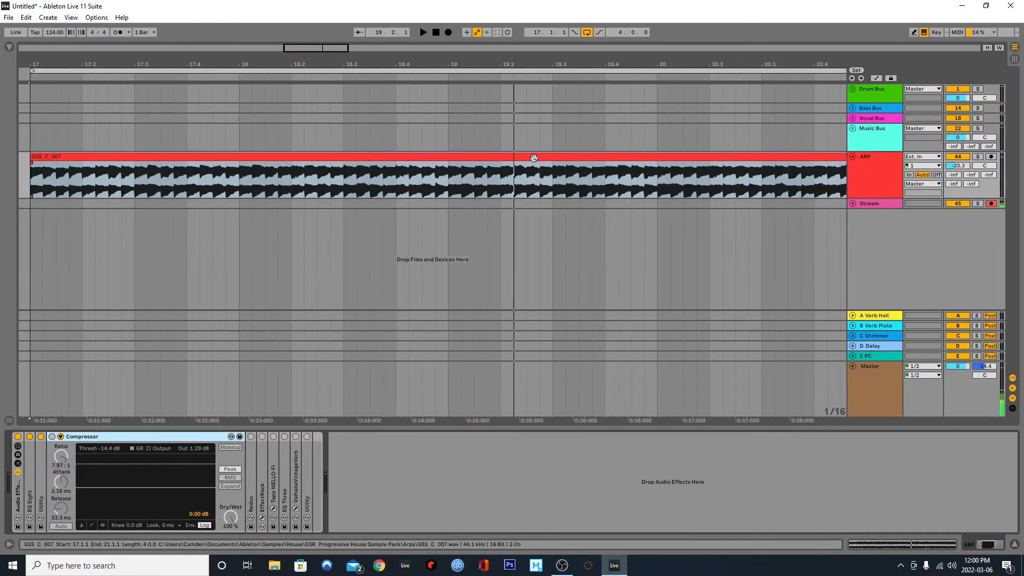
double_click(534, 157)
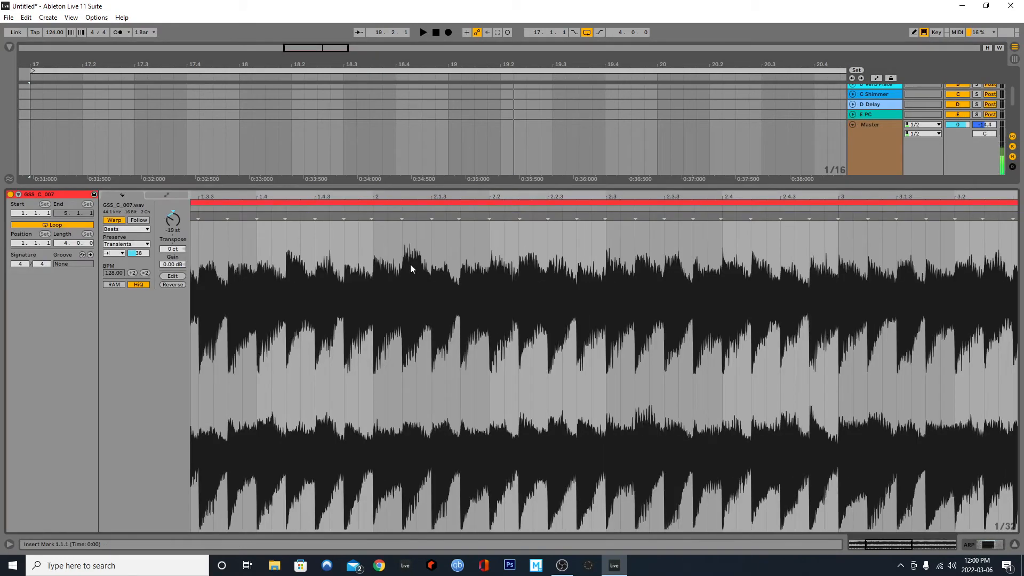
Return to the ARP track's devices, turn on the Compressor, and compare the loop with it bypassed and active.
scroll(401, 275, "down", 4)
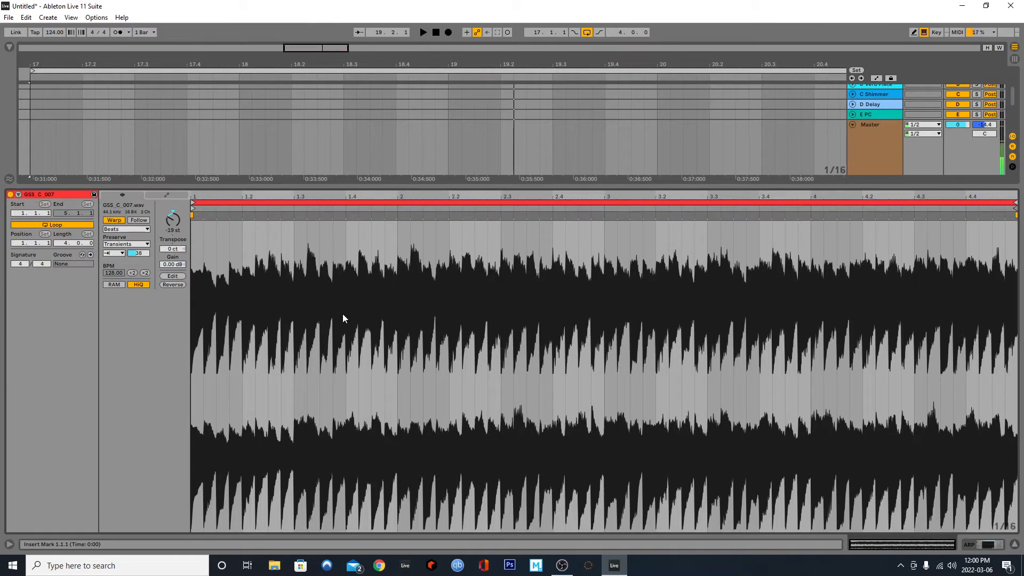
left_click(1015, 546)
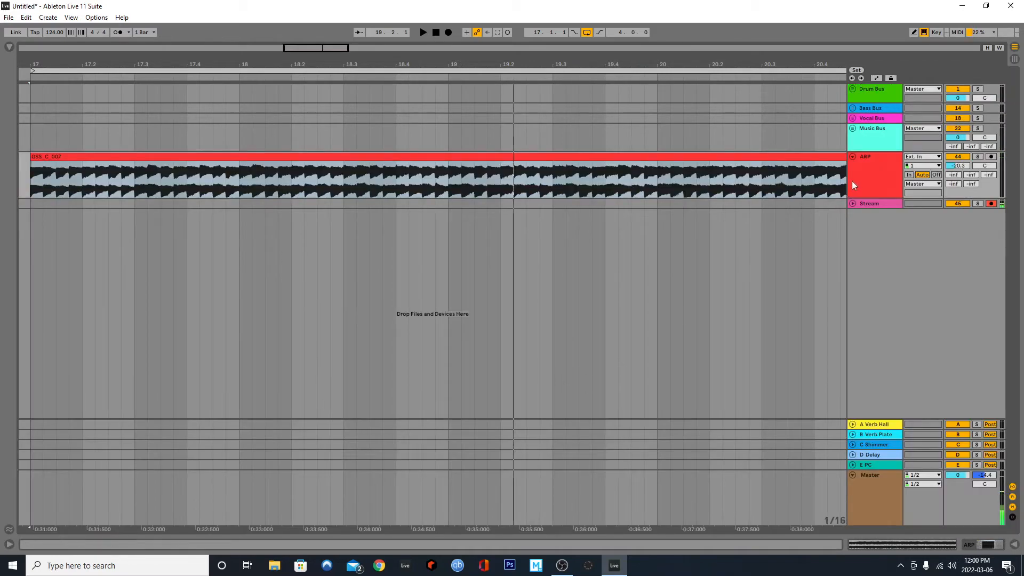
double_click(874, 179)
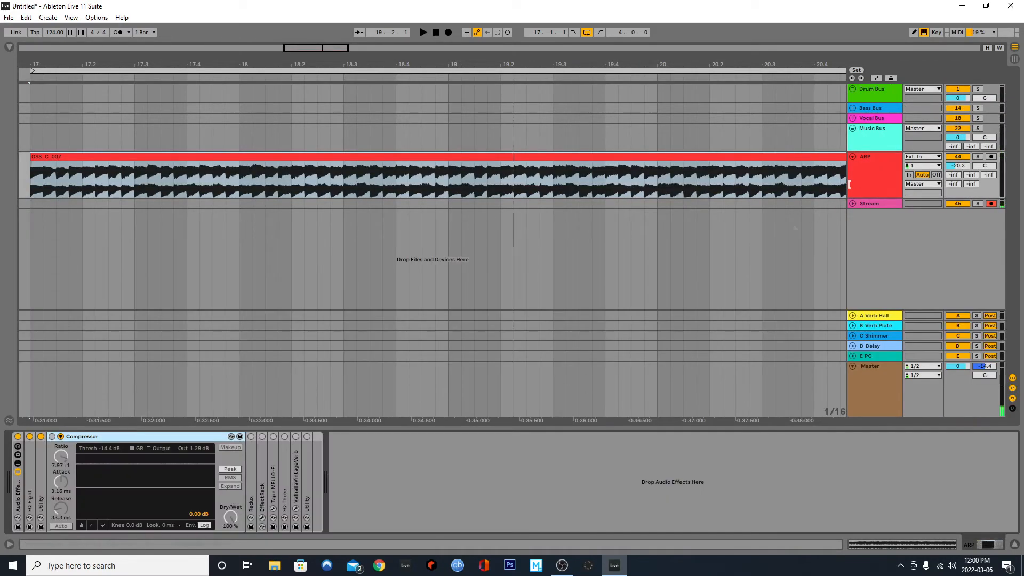
left_click(53, 437)
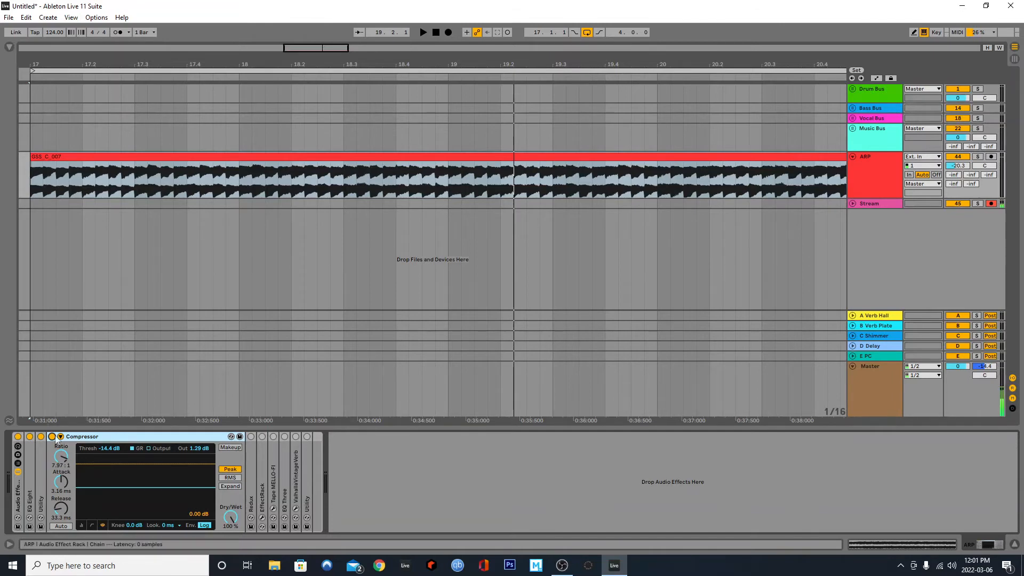
key("space")
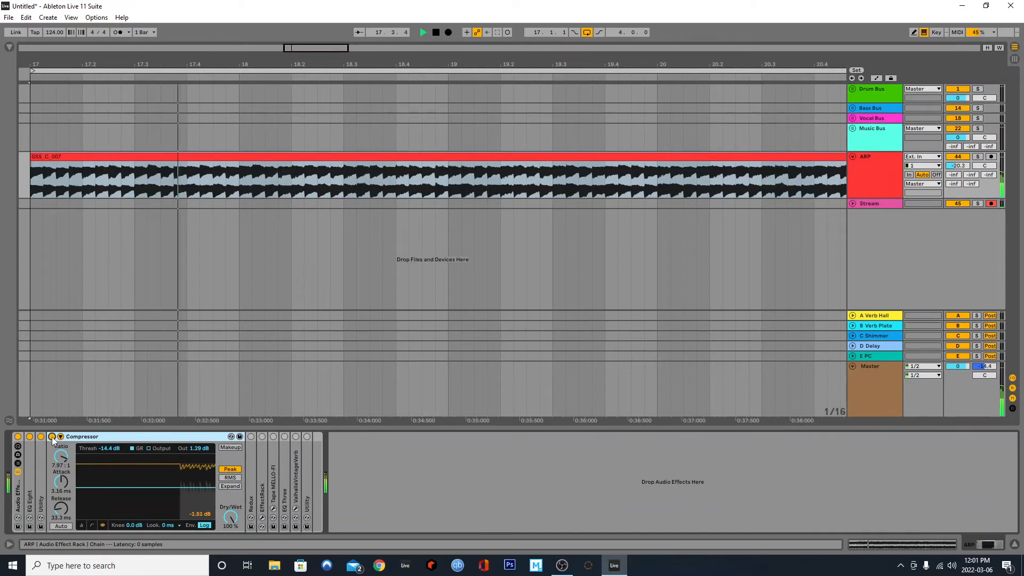
left_click(51, 436)
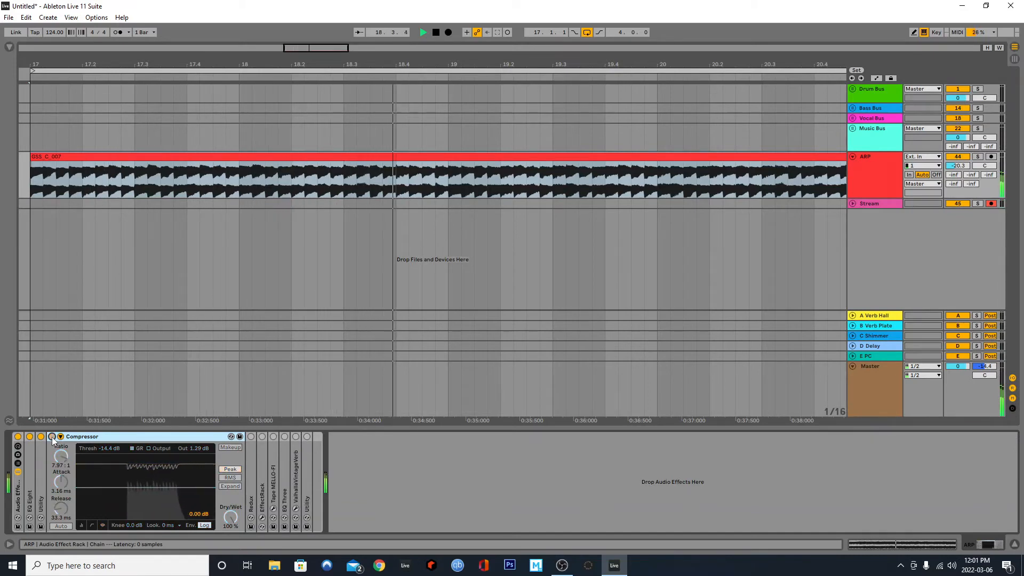
left_click(52, 436)
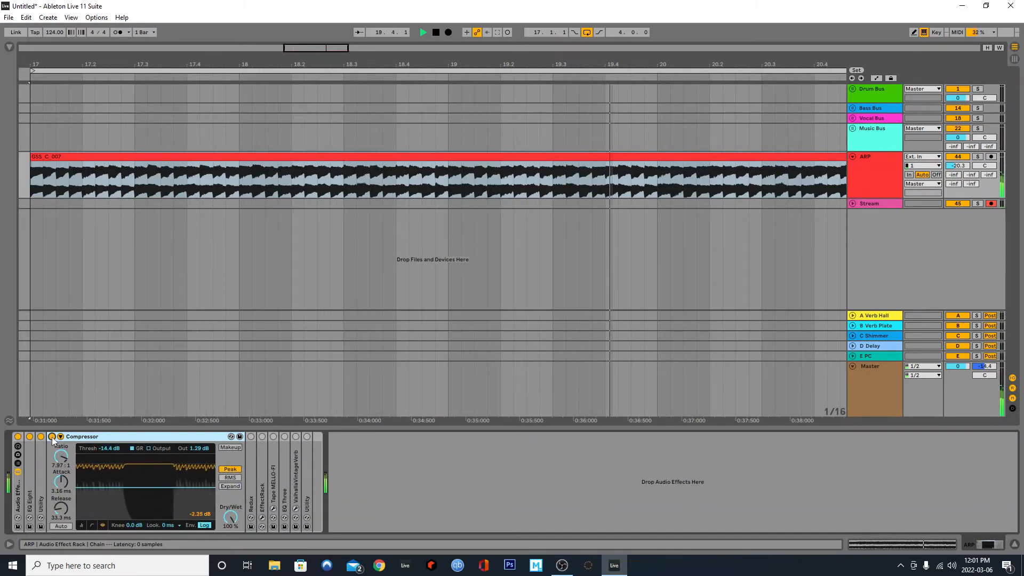
key("space")
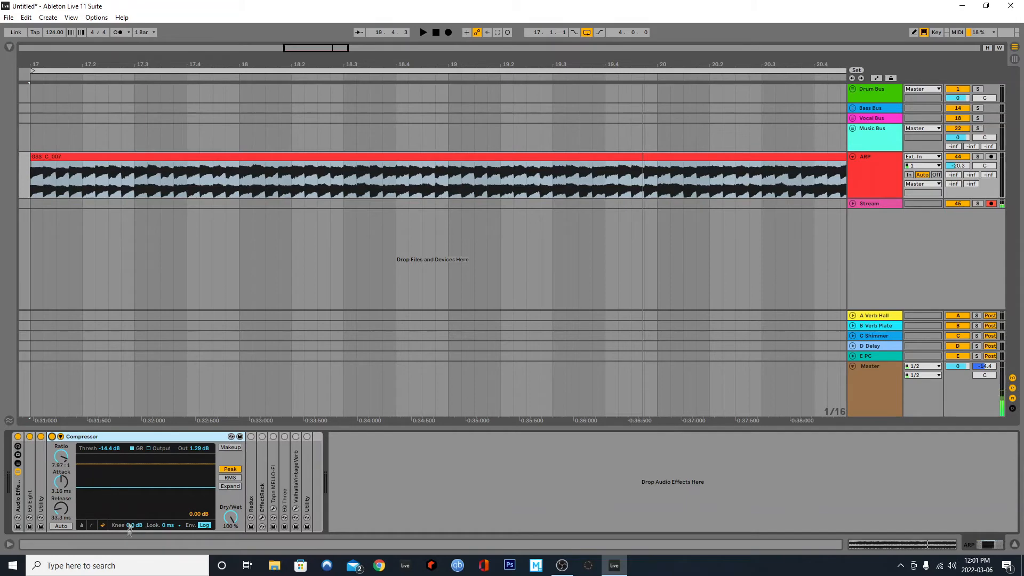
Switch the Compressor to its transfer curve display, try a softer knee, and set the knee back to 0.0 dB.
left_click(82, 524)
left_click(91, 525)
left_click_drag(134, 525, 134, 504)
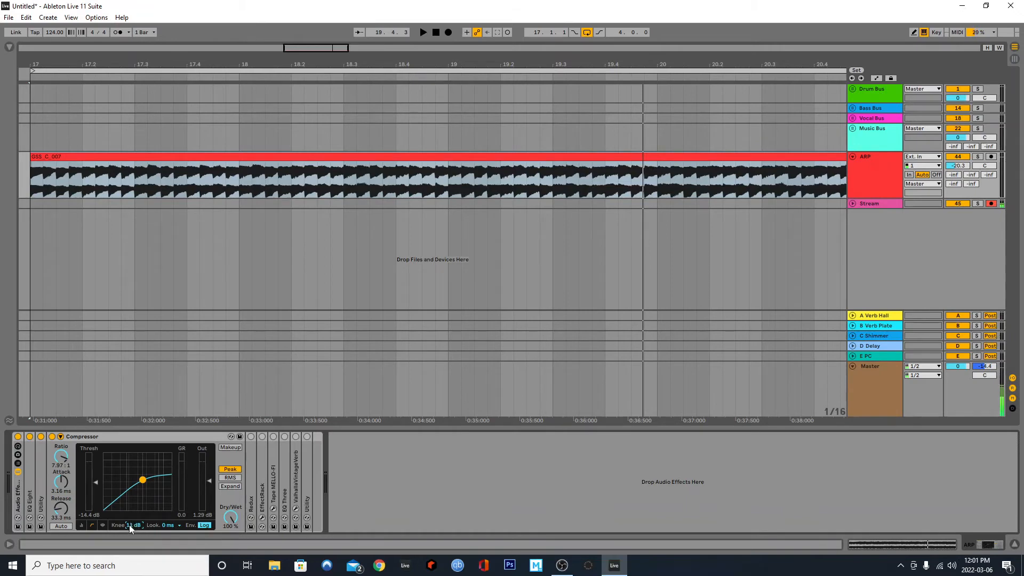
left_click_drag(136, 523, 136, 523)
left_click_drag(136, 523, 136, 539)
Play the loop once more with the Compressor bypassed and reactivated, and fold the Compressor.
key("space")
left_click(51, 436)
left_click(51, 437)
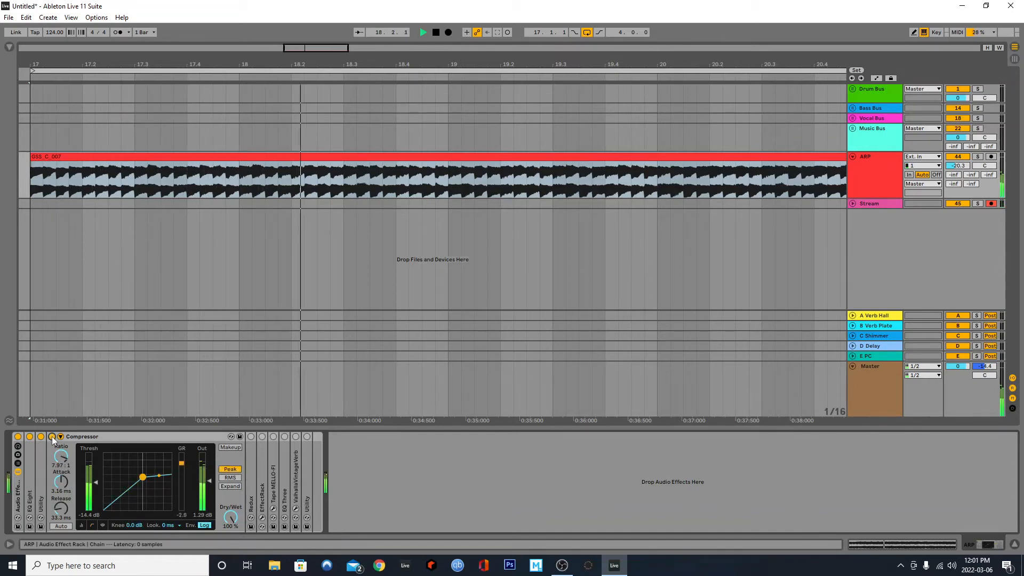
left_click(60, 437)
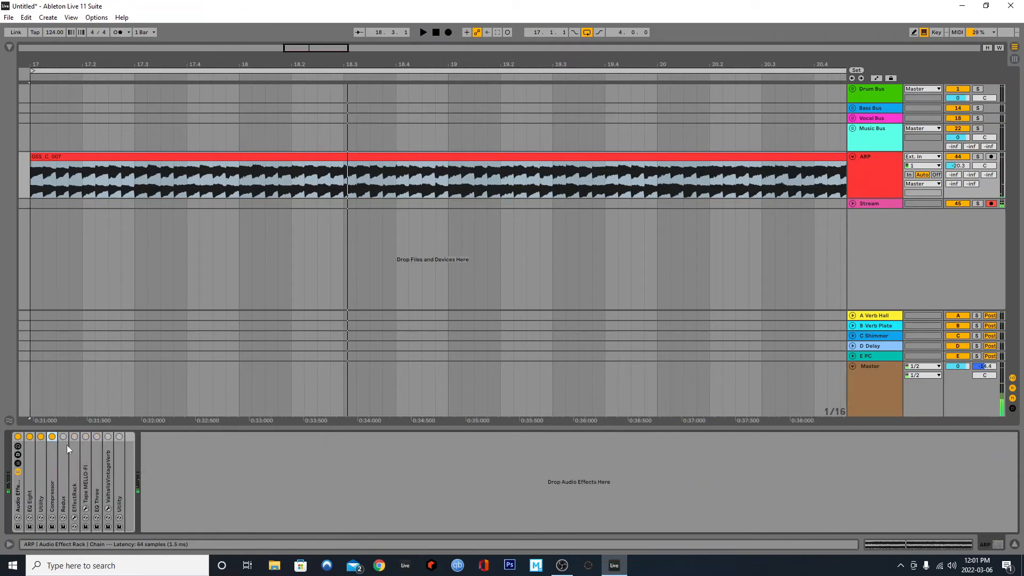
Unfold and turn on Redux, compare the loop with it active and bypassed, and fold it with the effect left on.
double_click(67, 448)
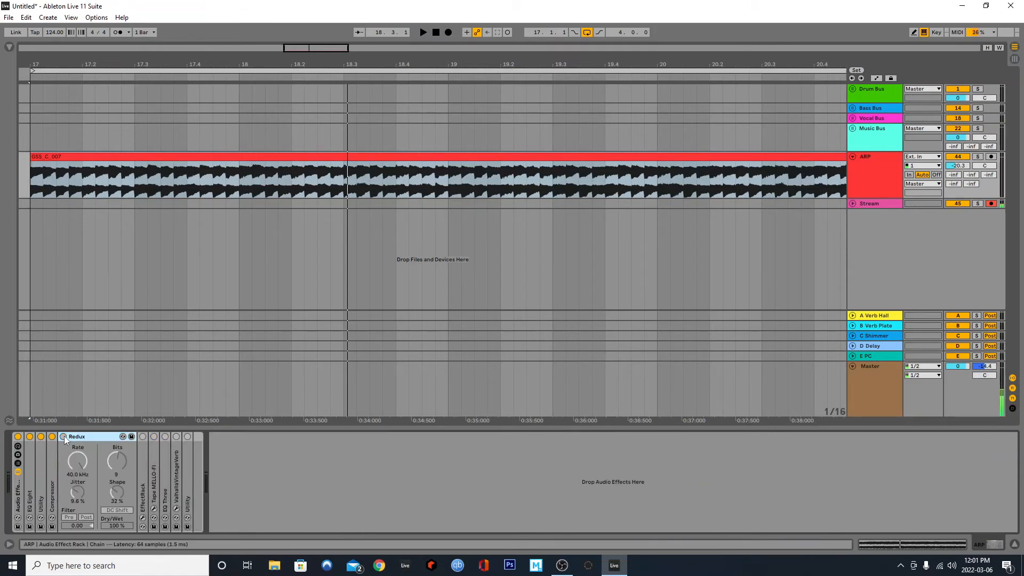
left_click(63, 437)
key("space")
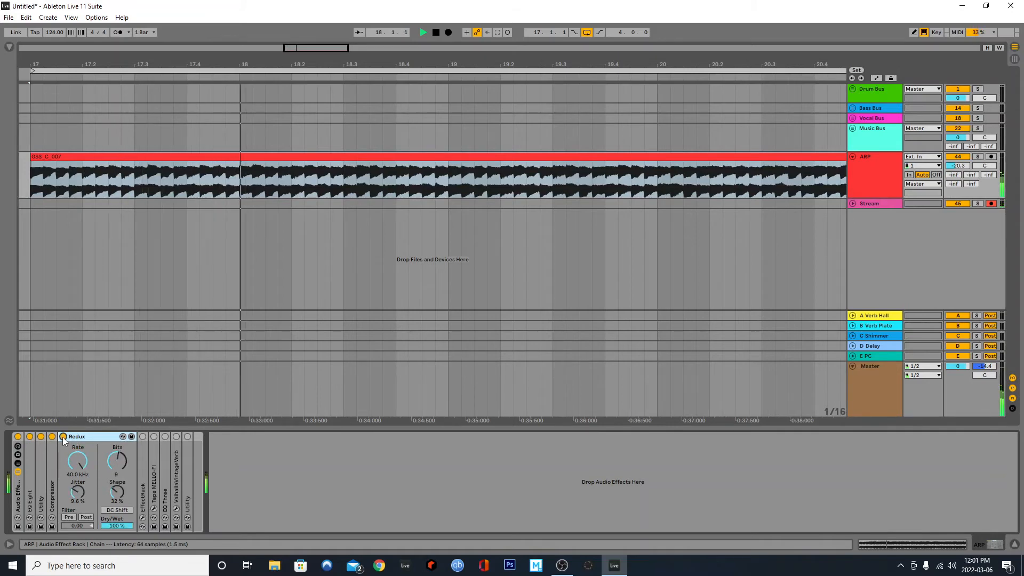
left_click(63, 436)
key("space")
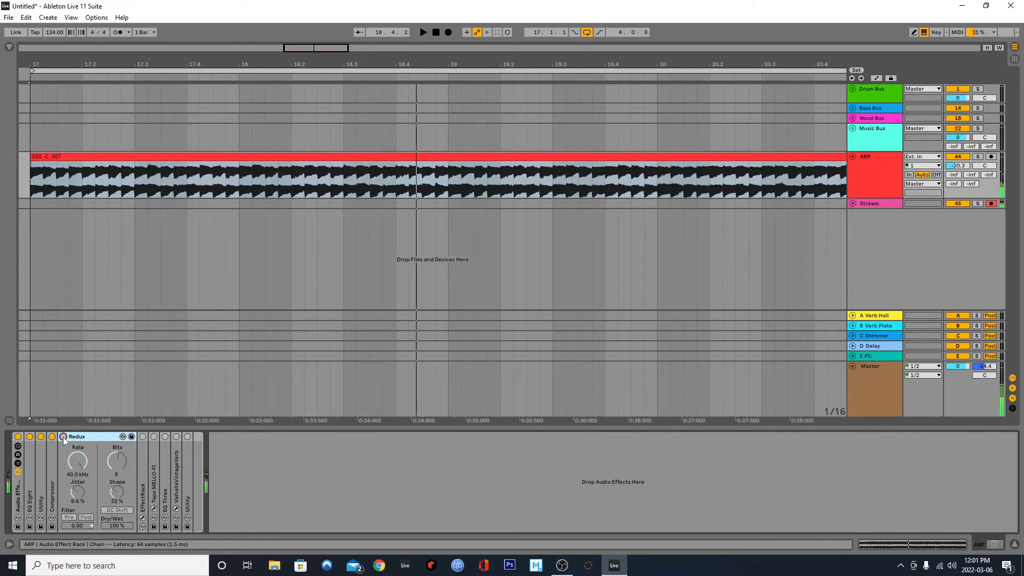
left_click(63, 437)
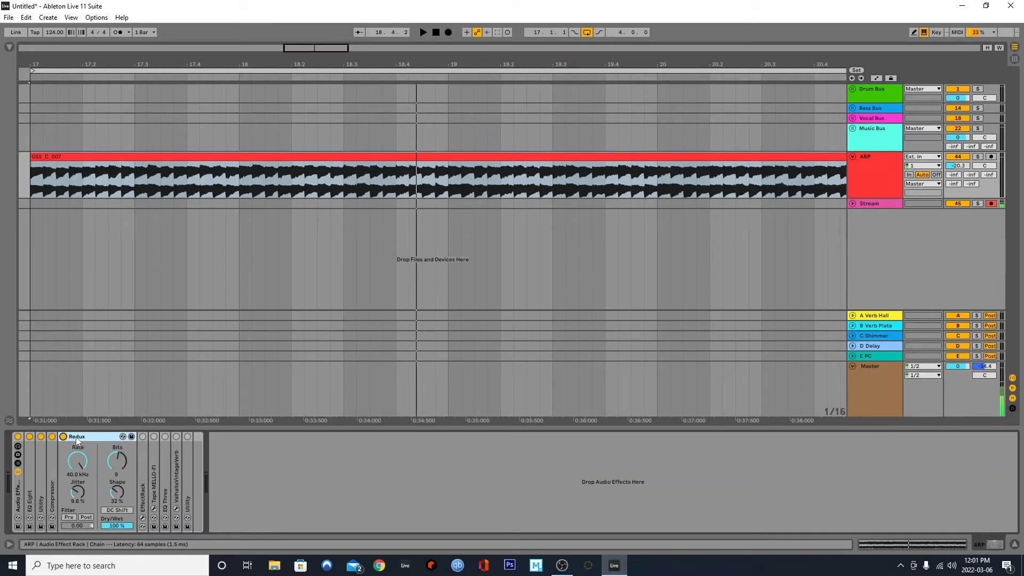
double_click(76, 437)
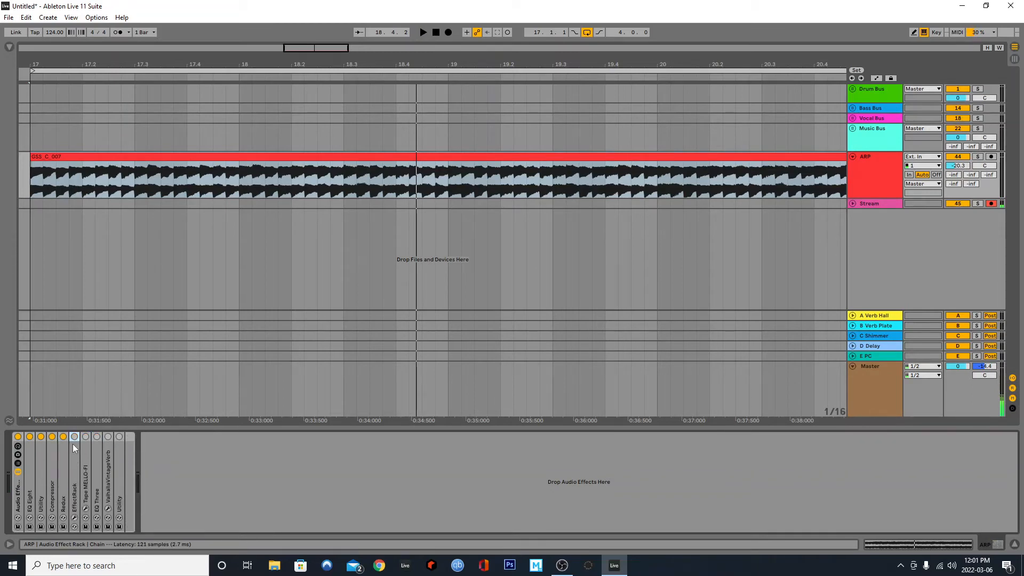
Unfold and turn on EffectRack, and view the PrimalTap module in its plugin window.
double_click(75, 444)
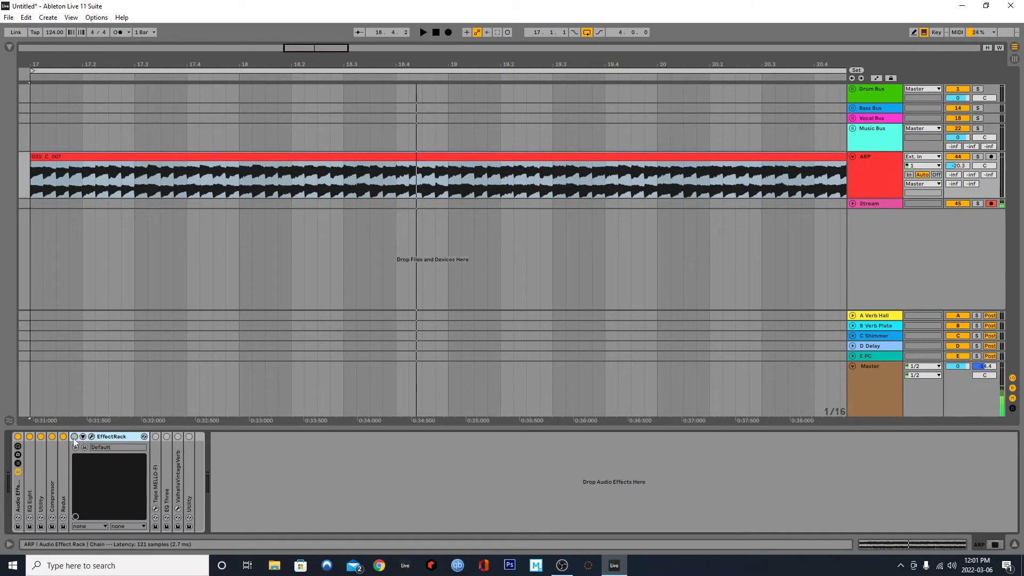
left_click(91, 437)
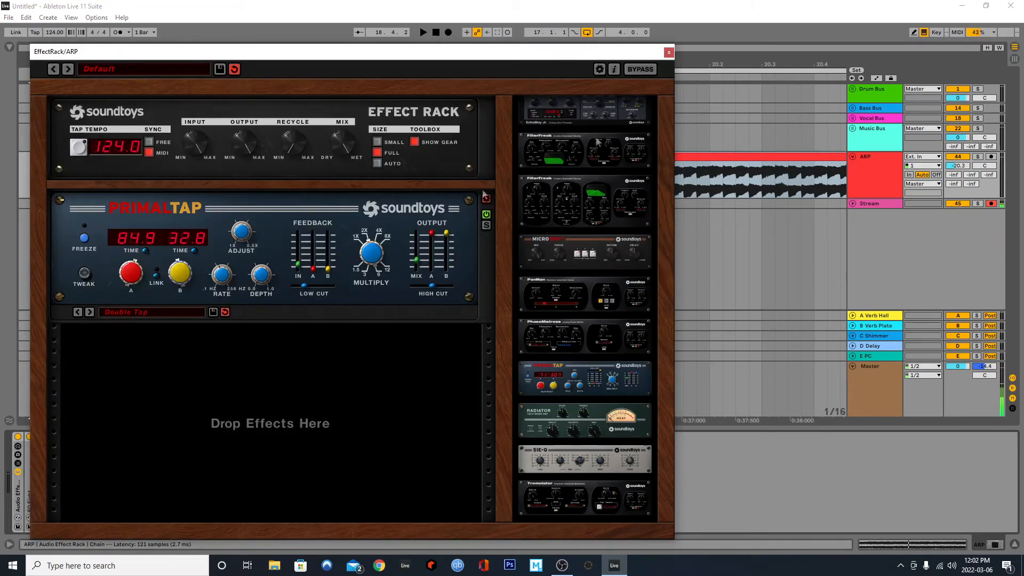
left_click(668, 52)
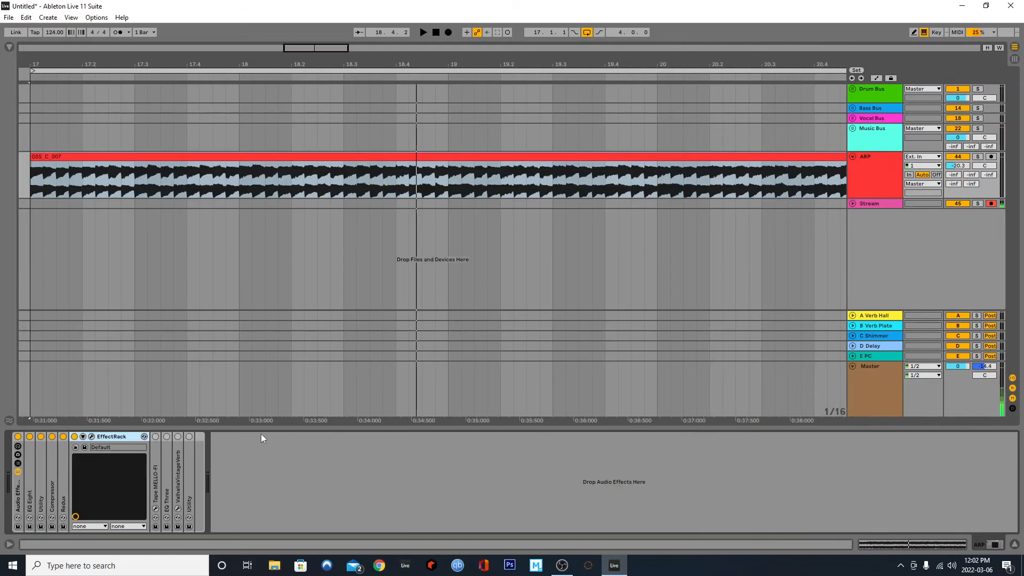
Compare the loop with EffectRack bypassed and active, leaving it switched on.
left_click(75, 436)
key("space")
key("space")
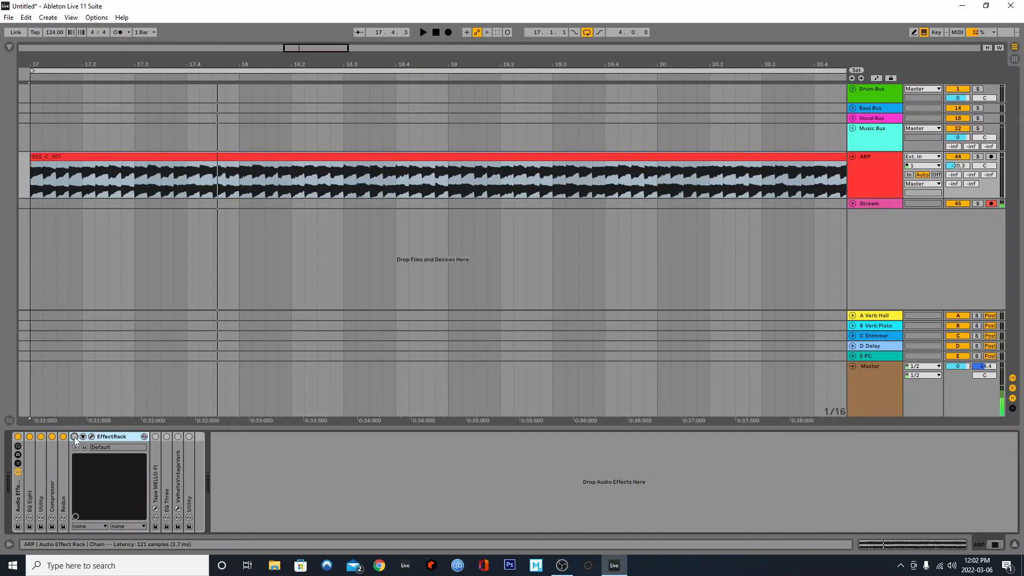
left_click(74, 437)
key("space")
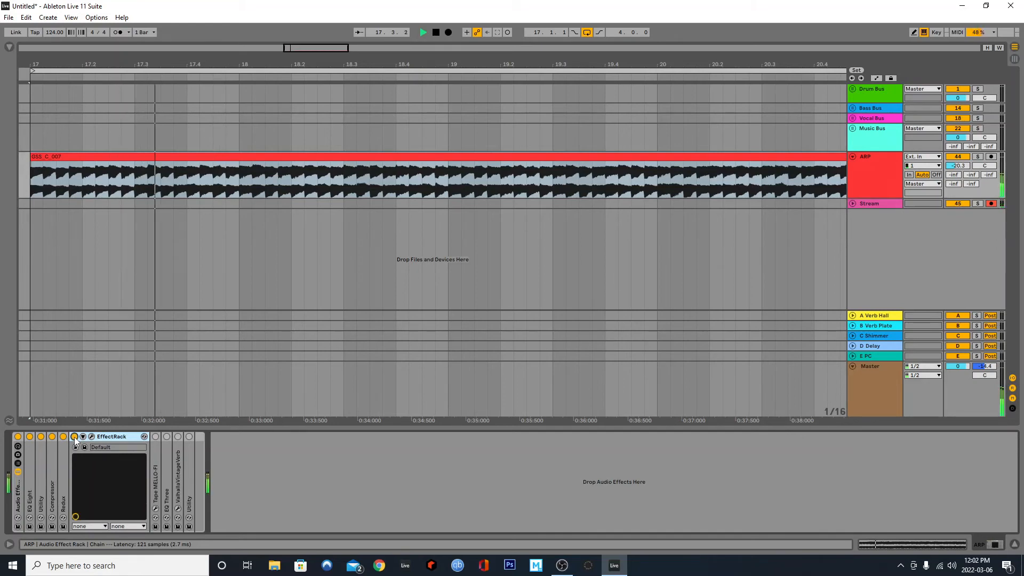
key("space")
Reopen the EffectRack window, try a different High Cut on PrimalTap during playback, restore it, and close the window.
left_click(96, 436)
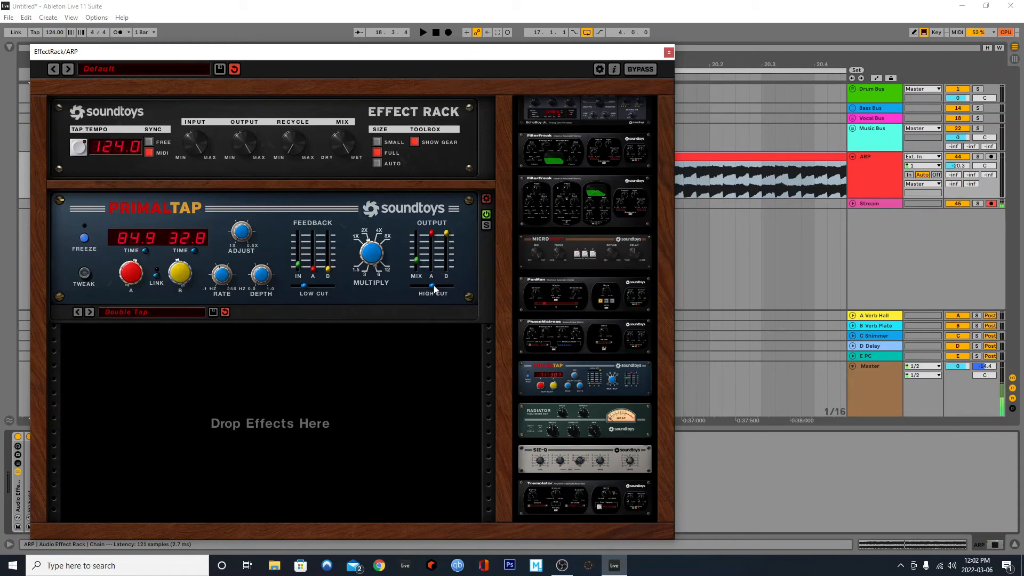
key("space")
left_click_drag(433, 288, 458, 293)
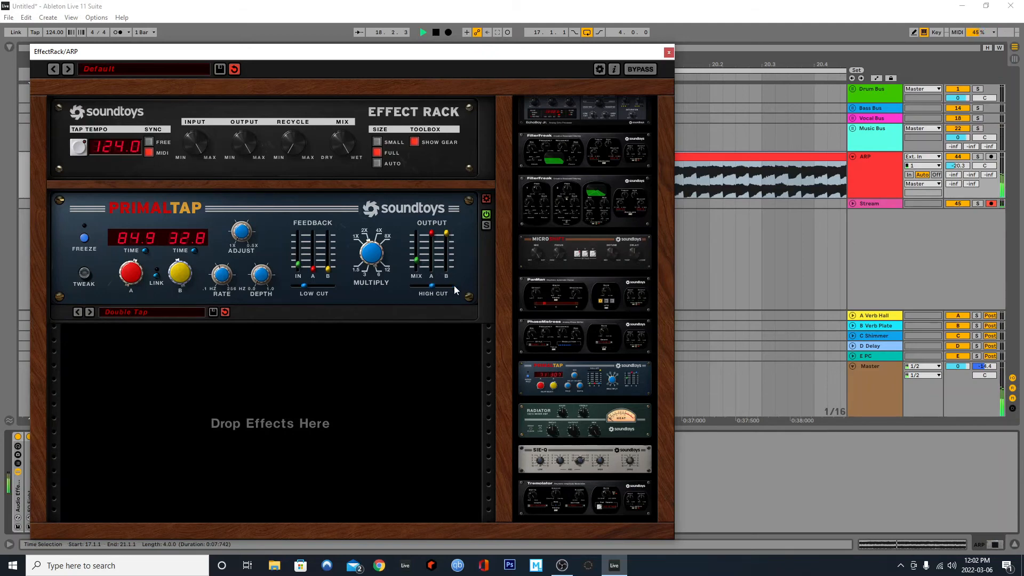
key("space")
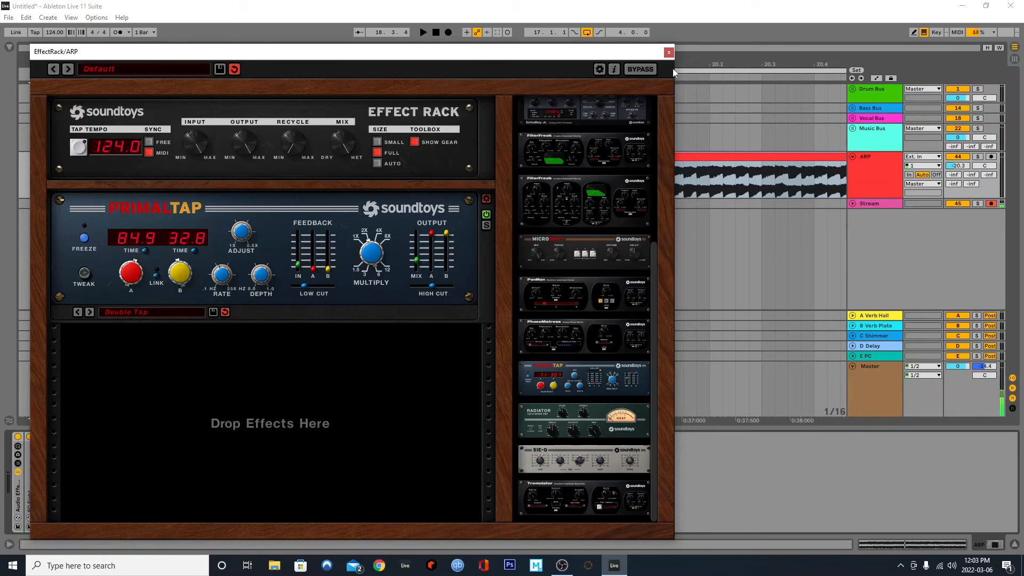
left_click(668, 53)
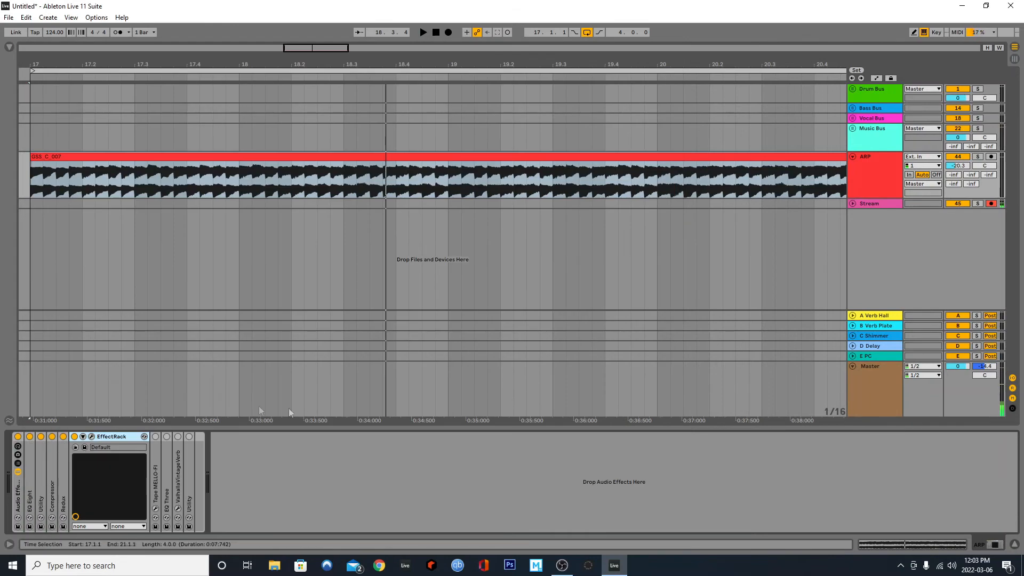
Unfold and turn on Tape MELLO-FI, open its plugin window, and compare the loop with it bypassed and active.
double_click(88, 462)
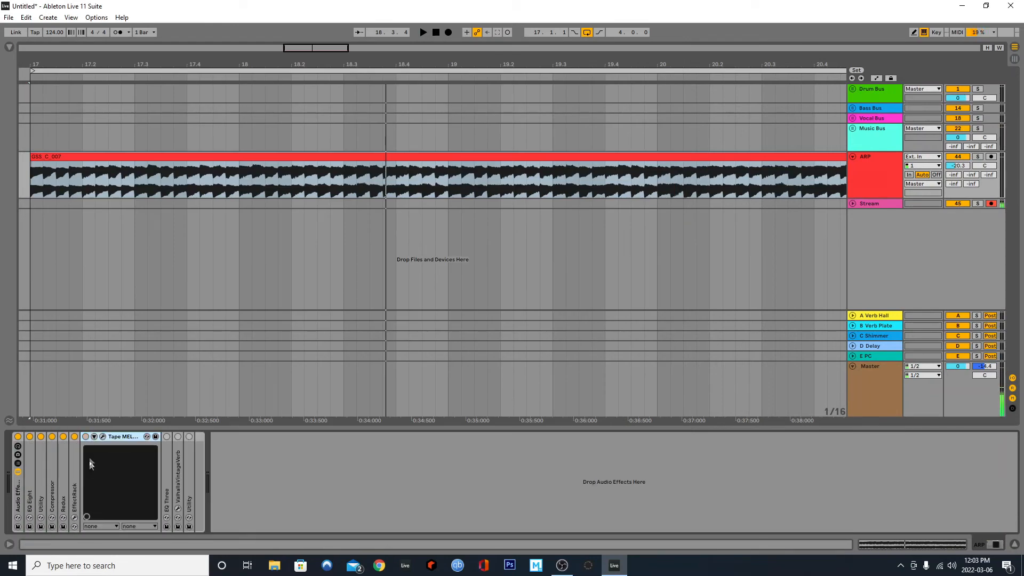
left_click(102, 436)
key("space")
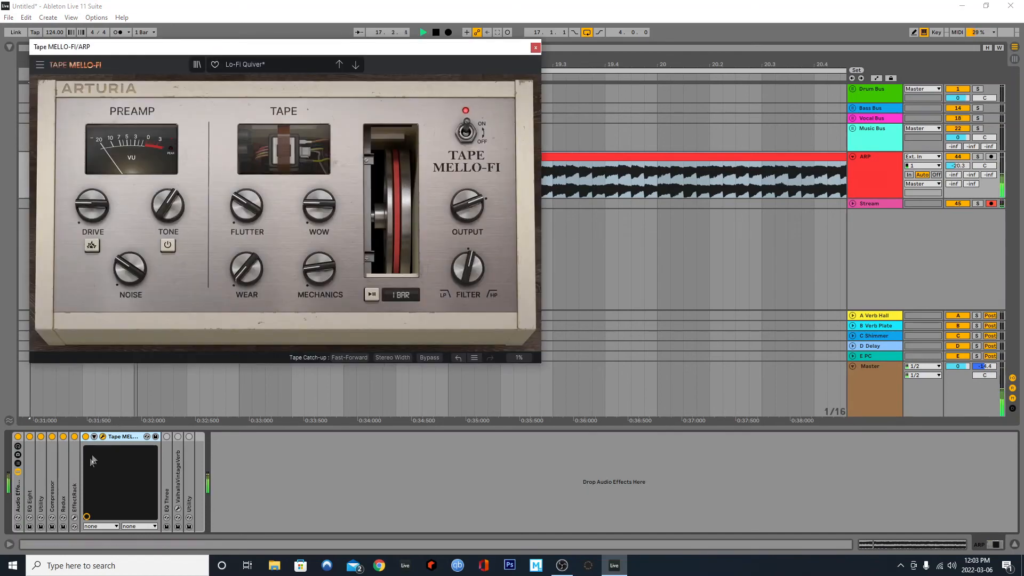
left_click(86, 436)
left_click(85, 436)
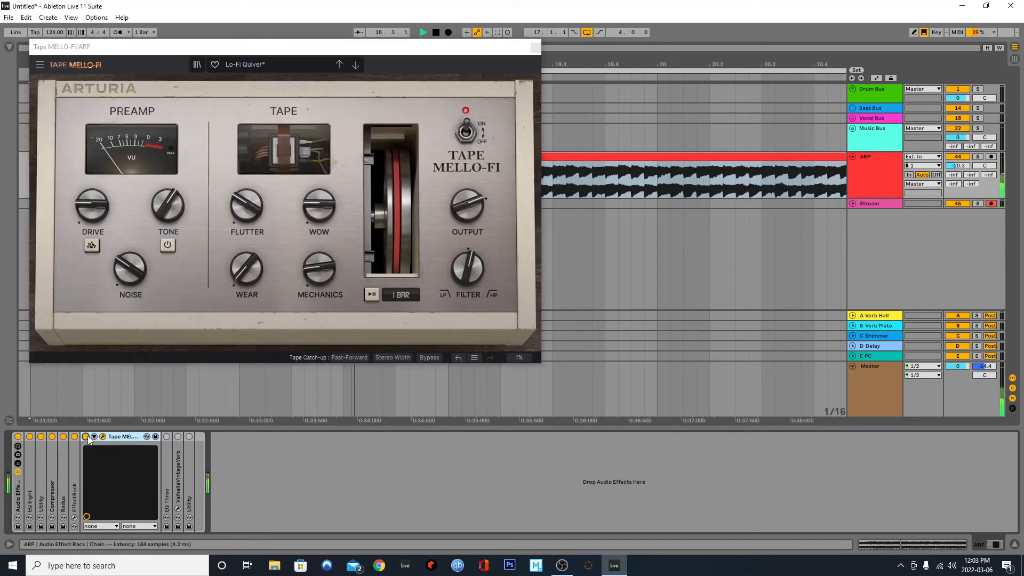
key("space")
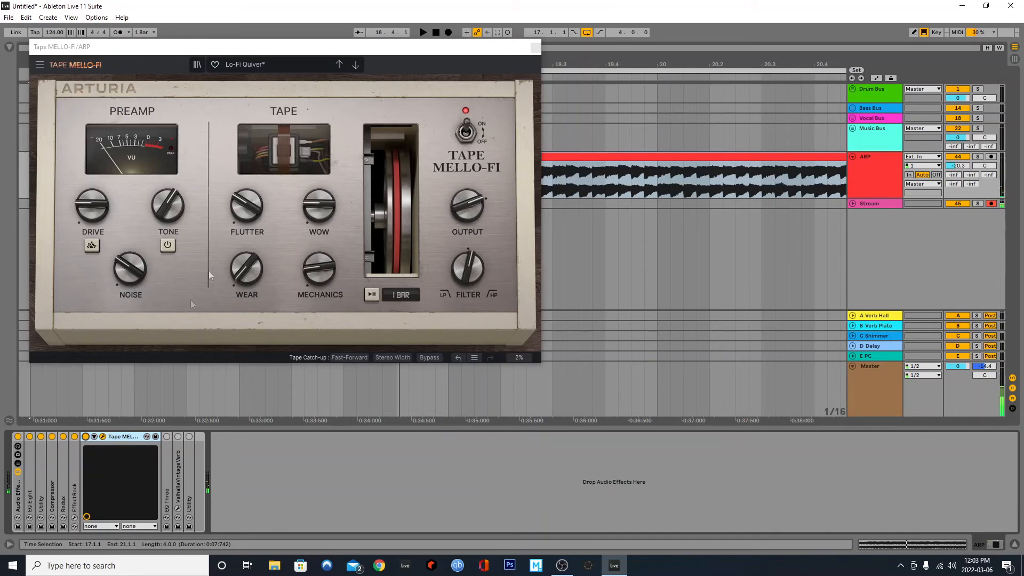
Try a higher Drive setting in Tape MELLO-FI while the loop plays, reset it, and close the plugin window.
mouse_move(251, 218)
mouse_move(308, 213)
mouse_move(92, 204)
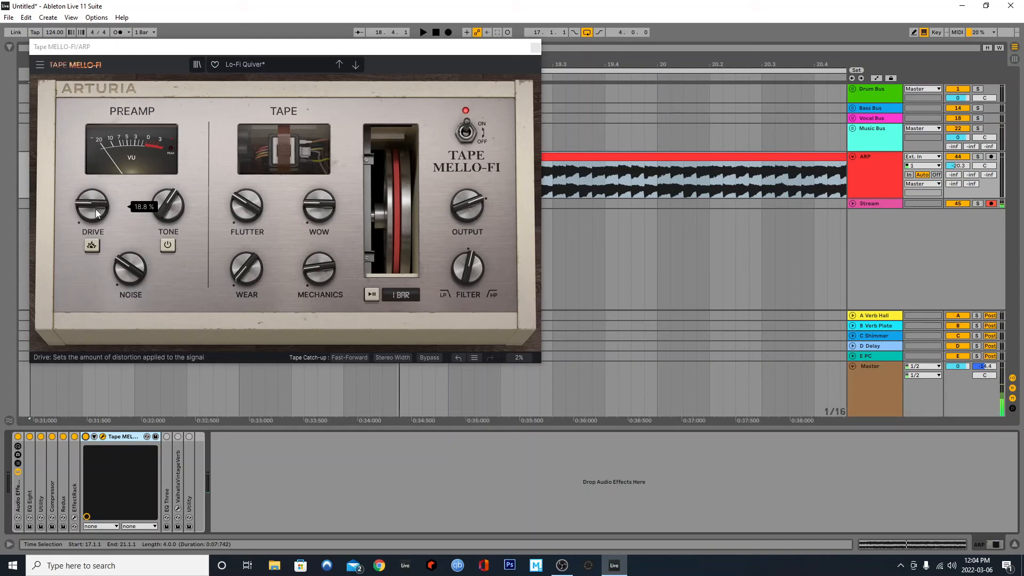
key("space")
mouse_move(96, 211)
left_mouse_down()
mouse_move(96, 200)
mouse_move(96, 215)
left_mouse_up()
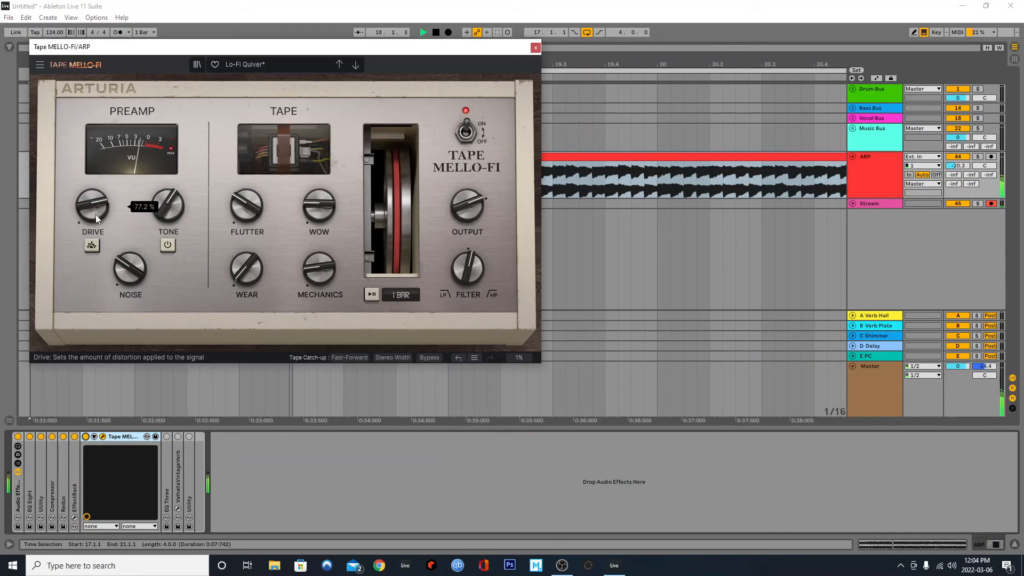
double_click(97, 213)
key("space")
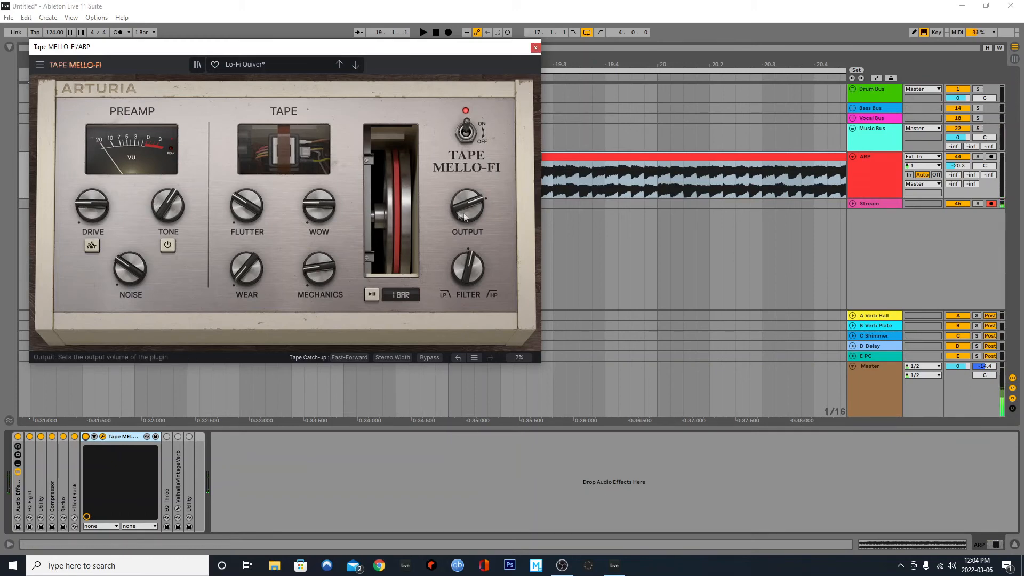
left_click(536, 49)
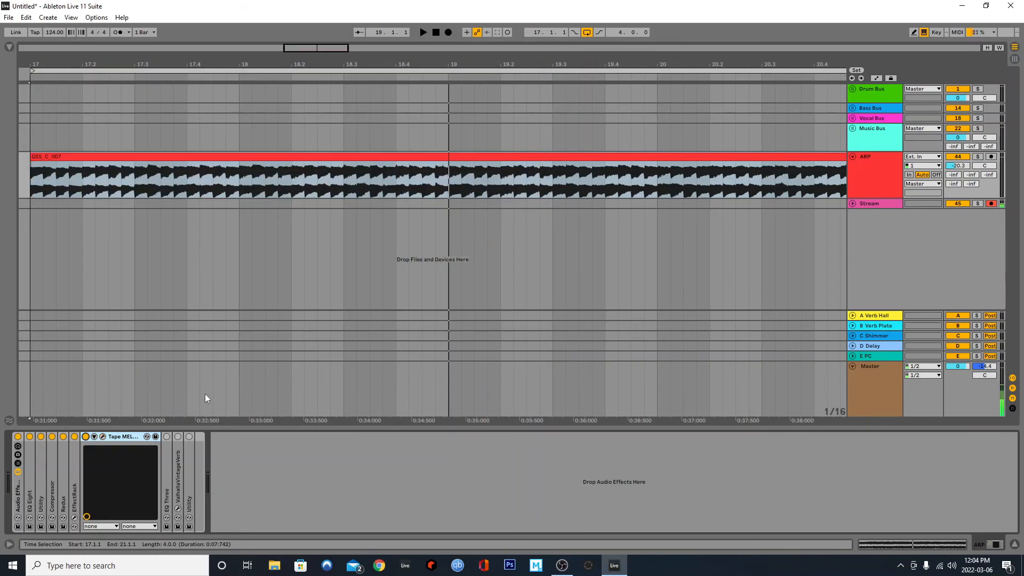
Fold Tape MELLO-FI, unfold EQ Three, and turn EQ Three on while the loop plays.
double_click(120, 436)
double_click(94, 461)
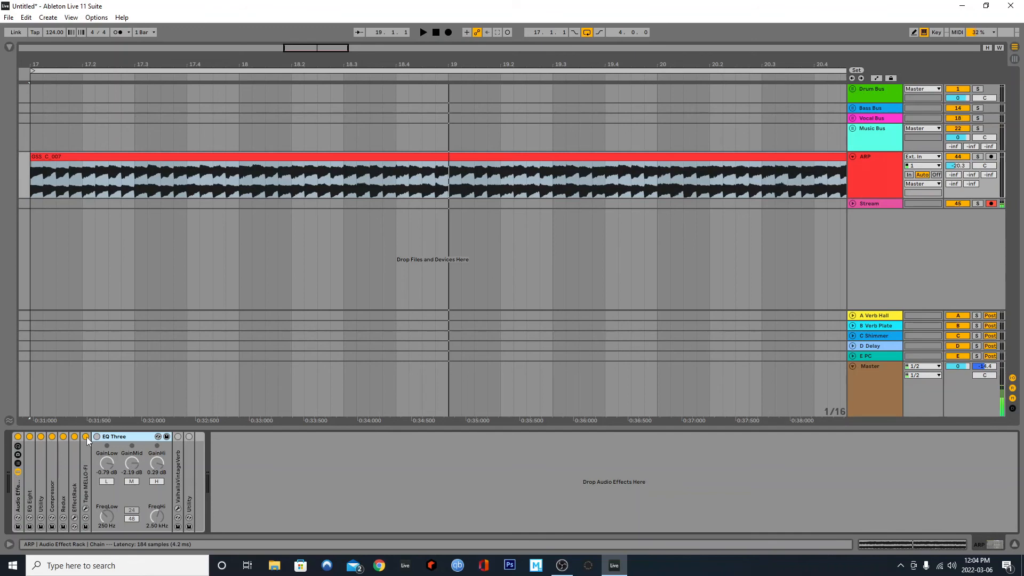
key("space")
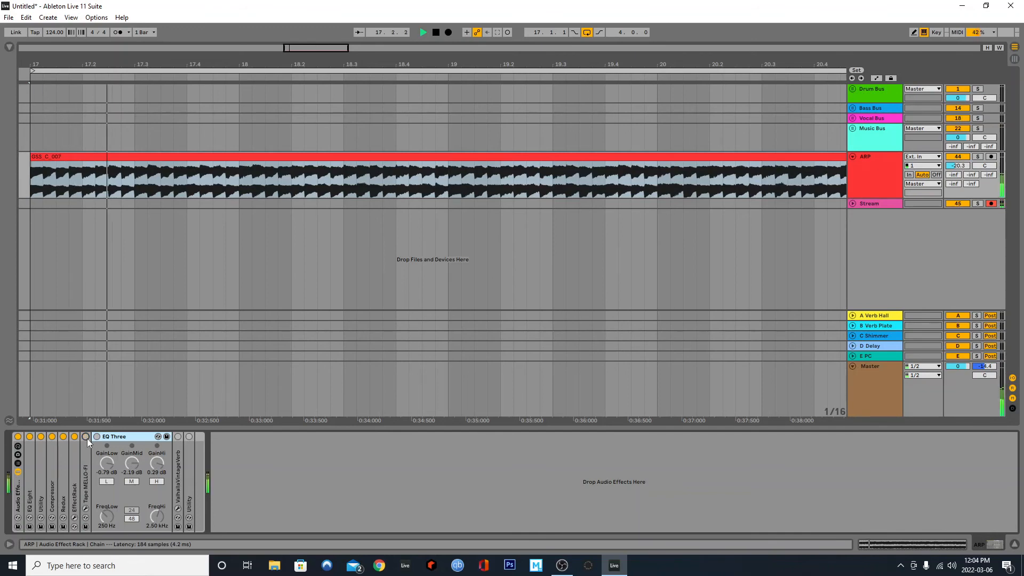
left_click(97, 436)
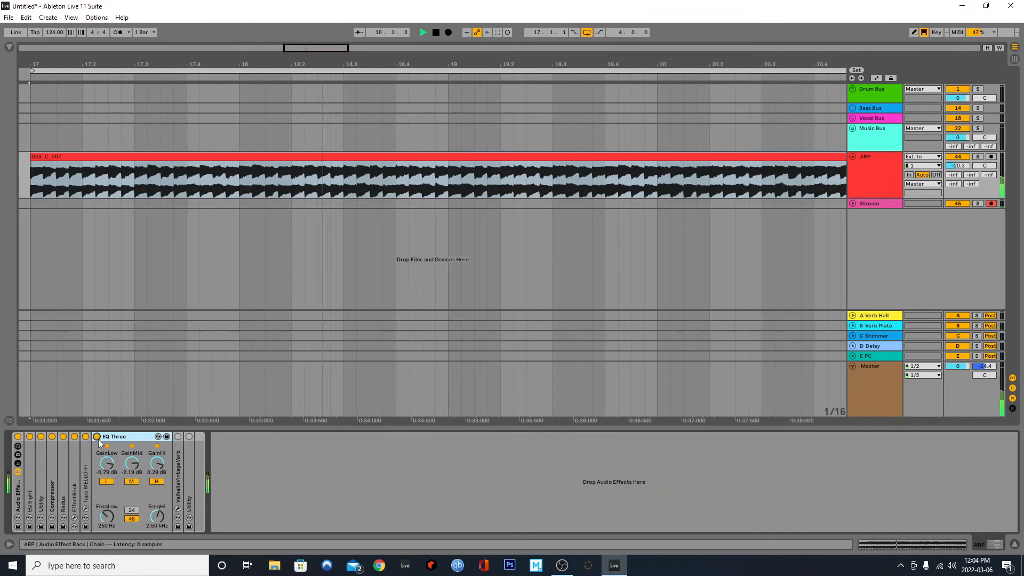
key("space")
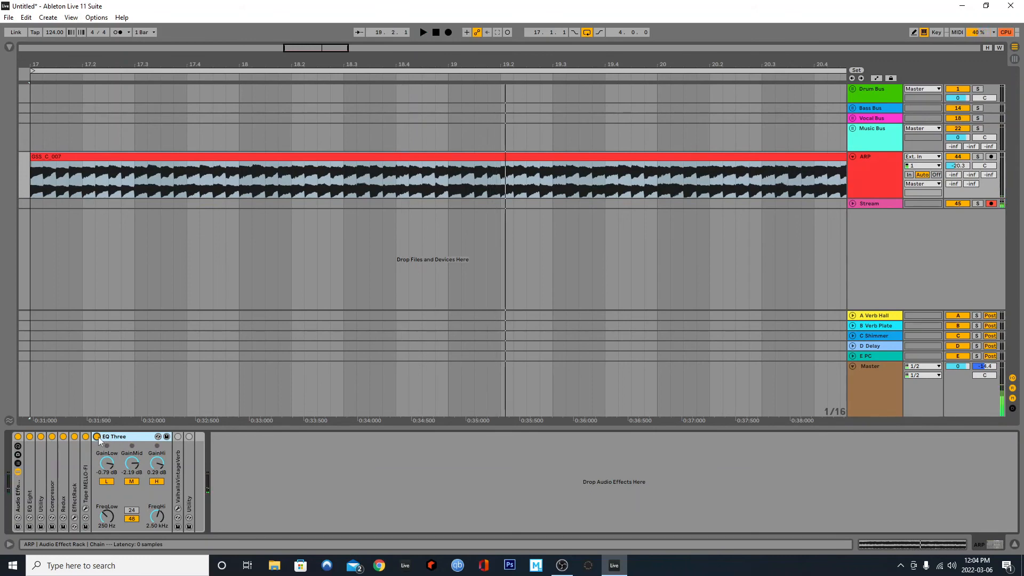
Fold EQ Three, unfold and turn on ValhallaVintageVerb, and open its plugin window.
double_click(108, 438)
double_click(107, 462)
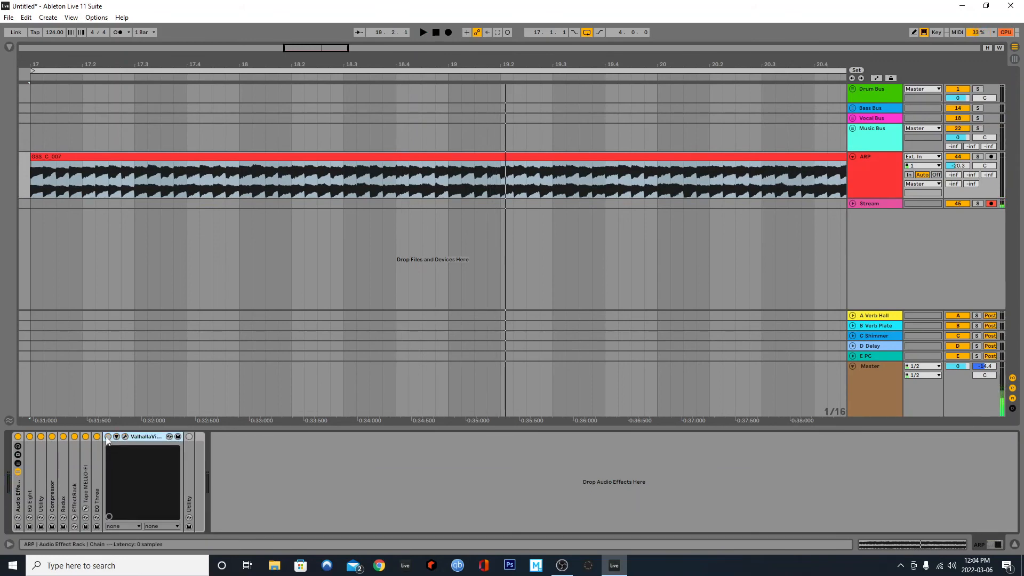
left_click(126, 437)
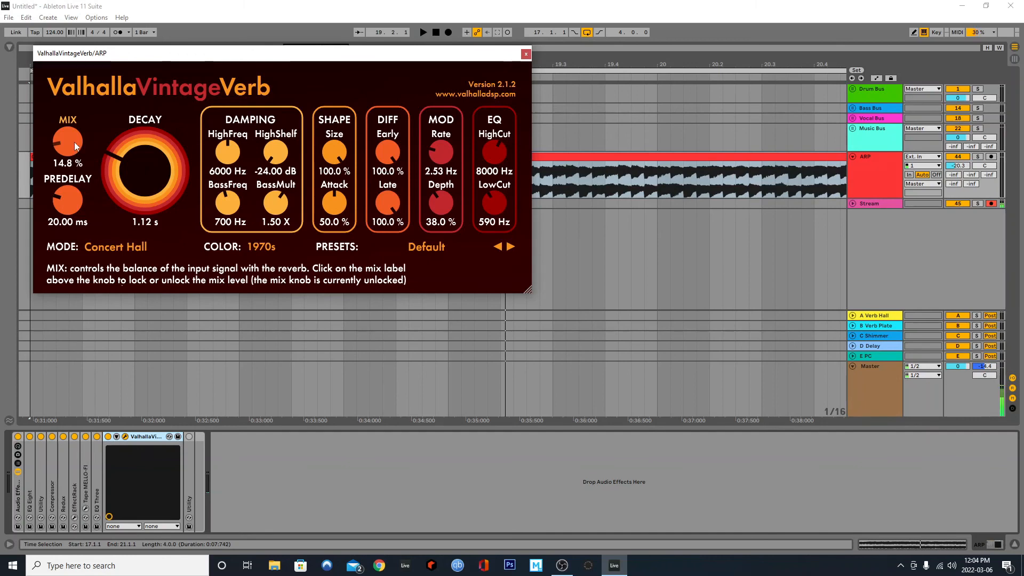
Try a different Mix amount in ValhallaVintageVerb during playback, undo the change, and close the plugin window.
key("space")
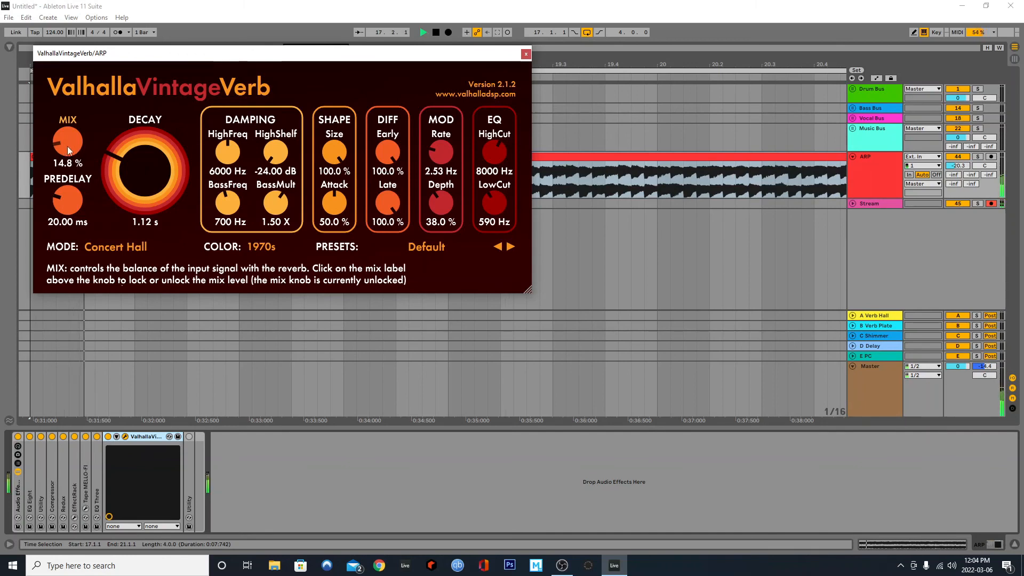
left_click_drag(69, 145, 70, 203)
key("ctrl+z")
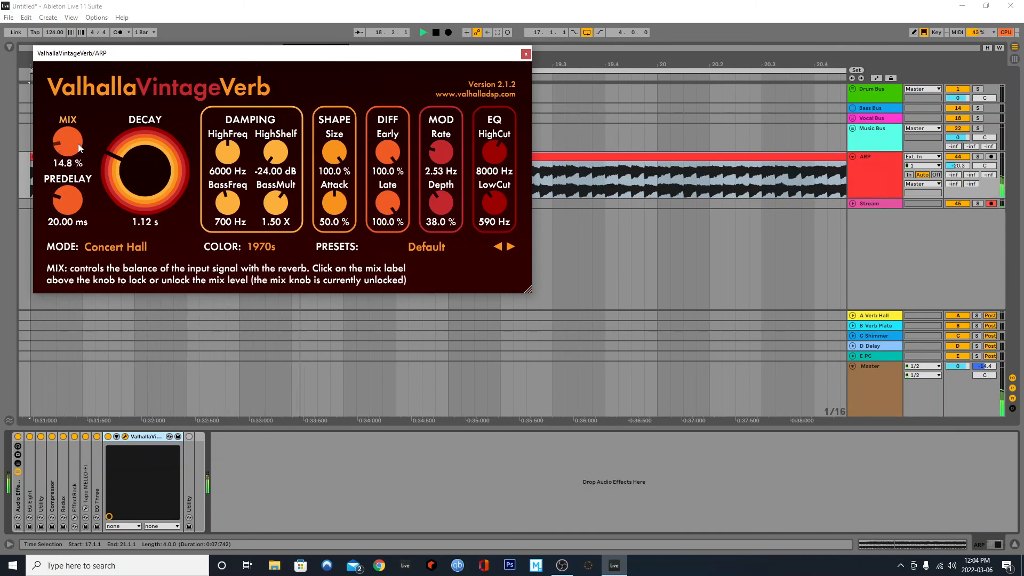
key("space")
left_click(169, 436)
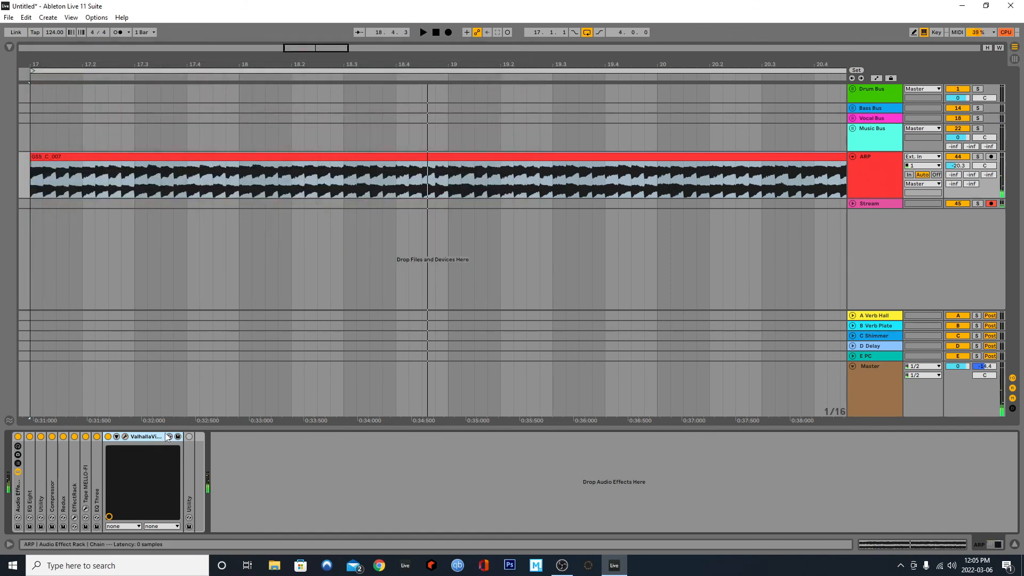
Fold ValhallaVintageVerb, unfold the last Utility, and compare the ARP level in Session View with the whole rack bypassed and active.
double_click(148, 436)
double_click(116, 467)
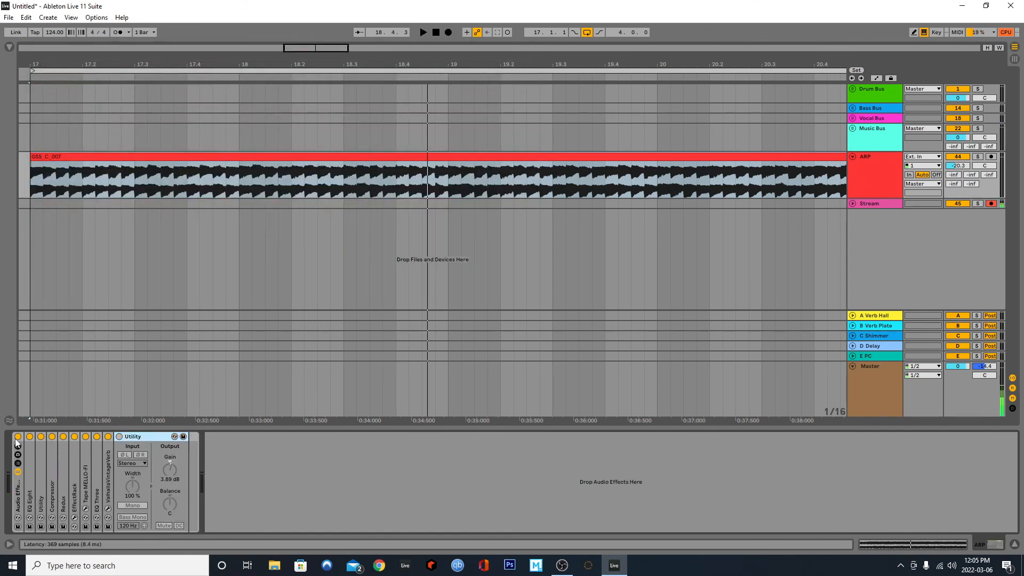
key("Tab")
key("space")
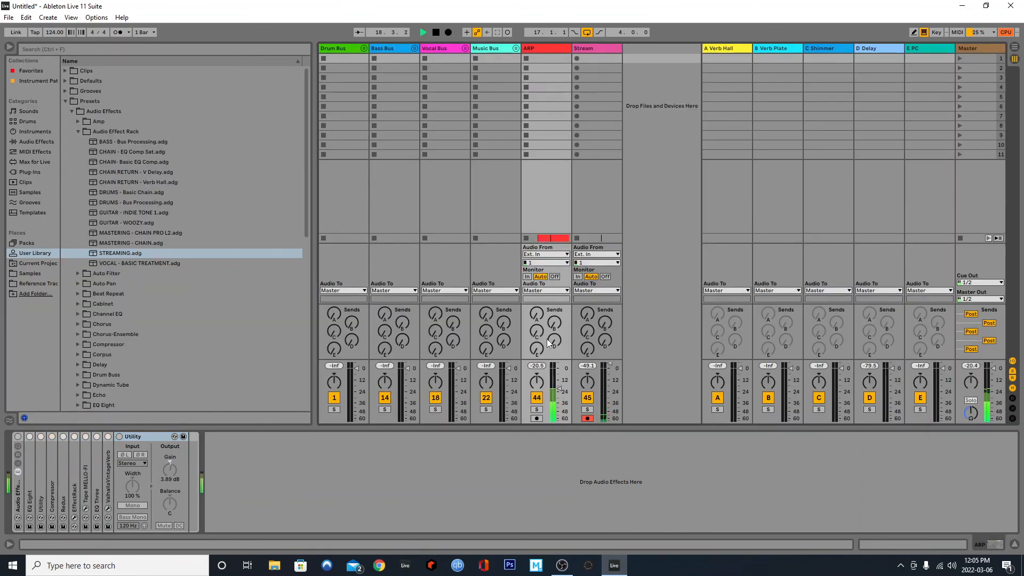
key("space")
left_click(18, 438)
key("space")
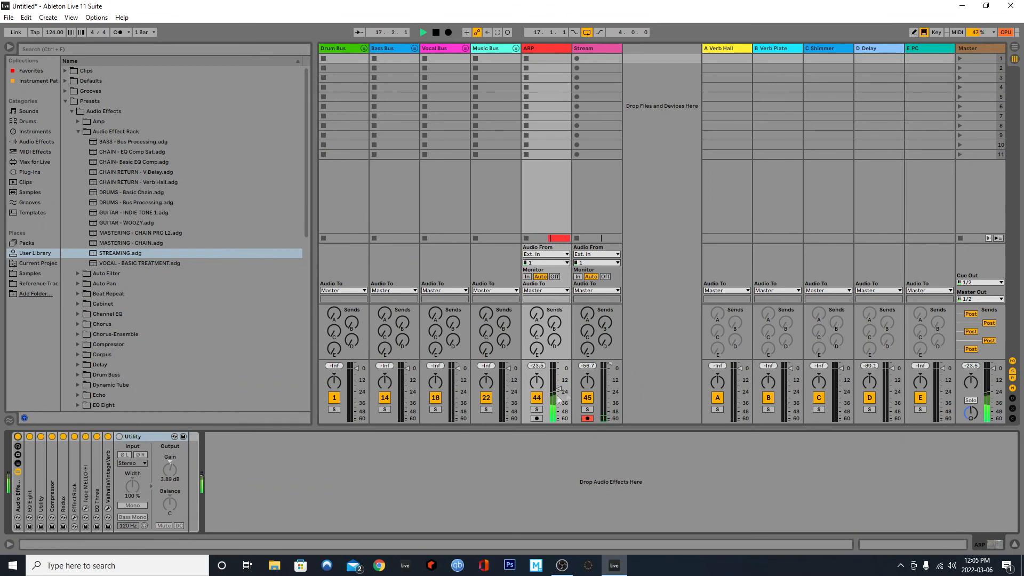
key("space")
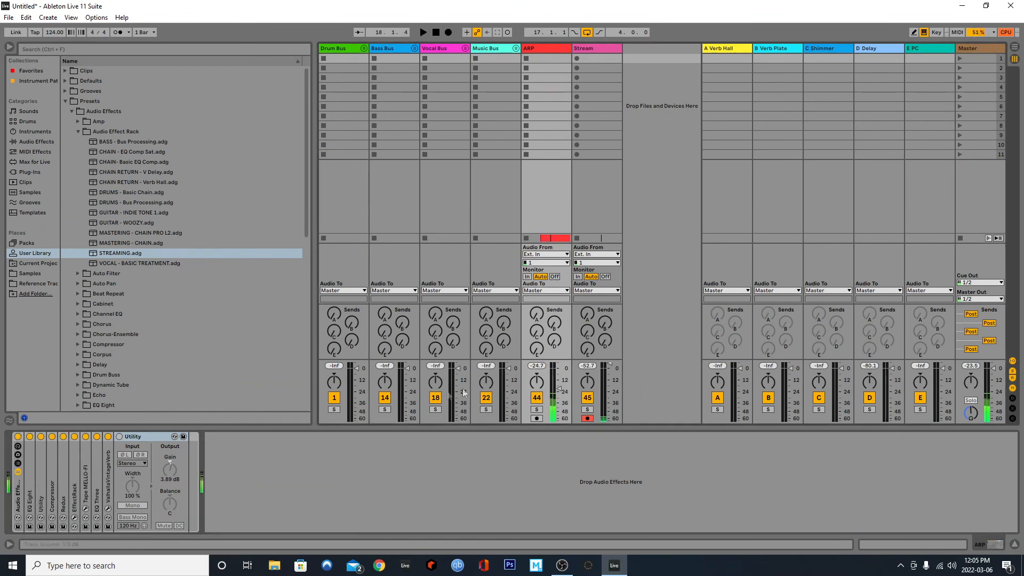
Turn on the last Utility with its 3.89 dB gain and compare the ARP level with the rack active and bypassed.
left_click(118, 437)
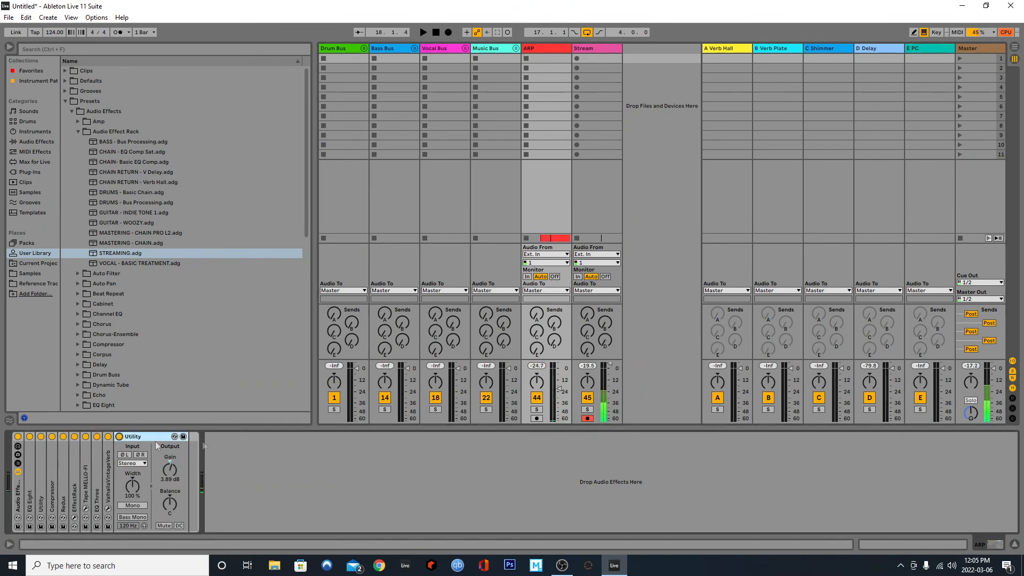
key("space")
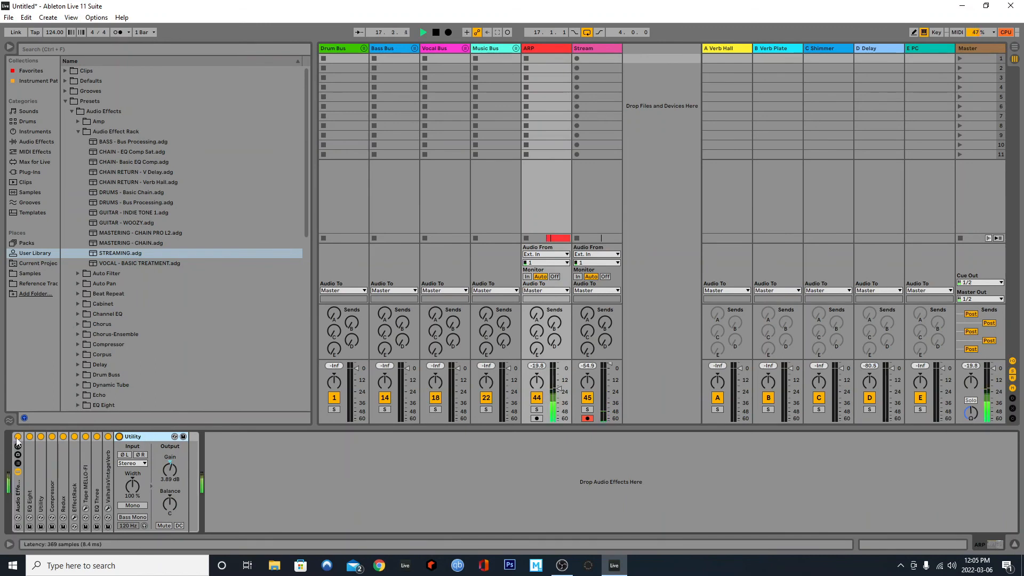
key("space")
key("space")
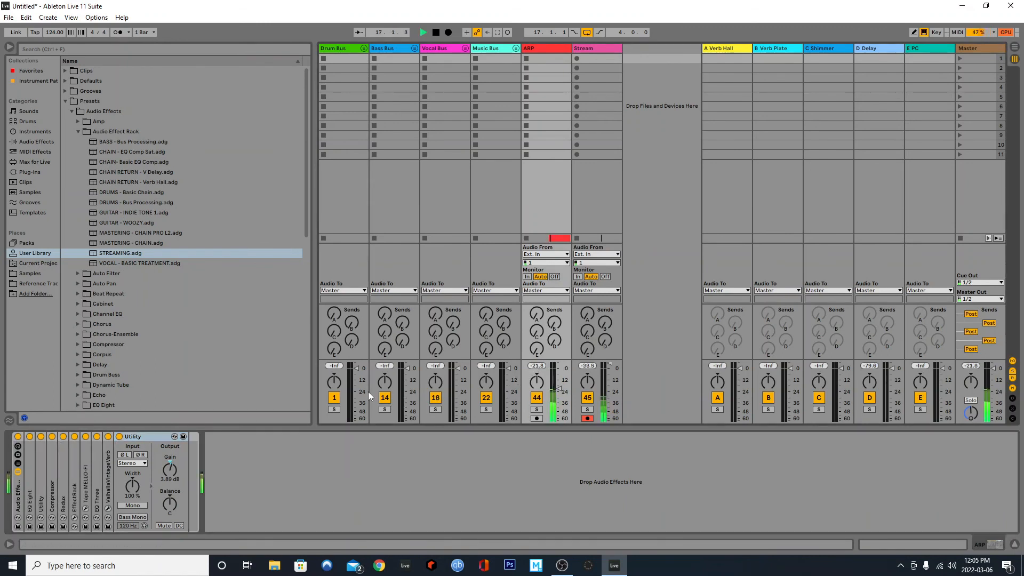
left_click(18, 436)
key("space")
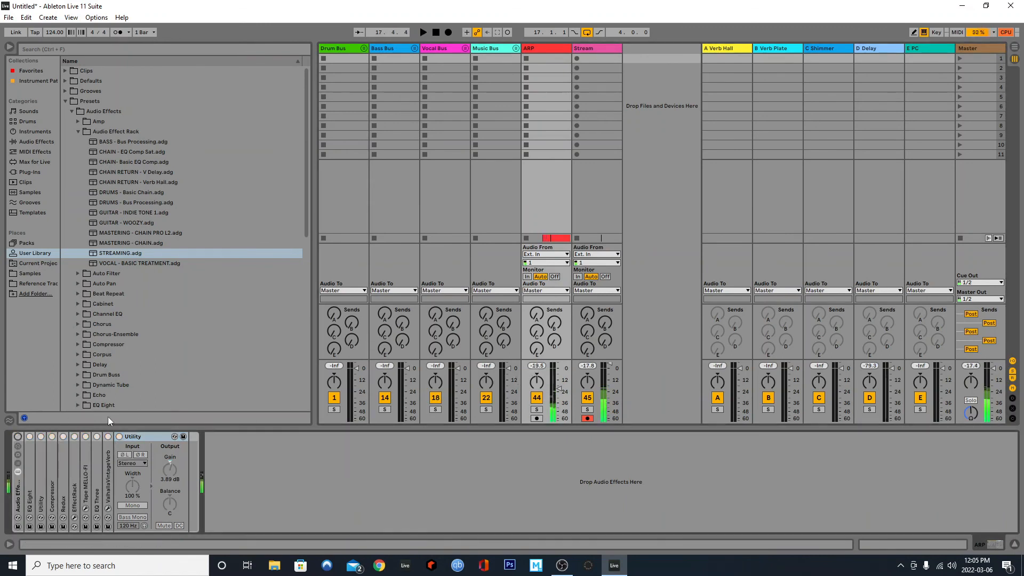
Return to Arrangement View with the whole ARP clip in view and fold the last Utility.
key("Tab")
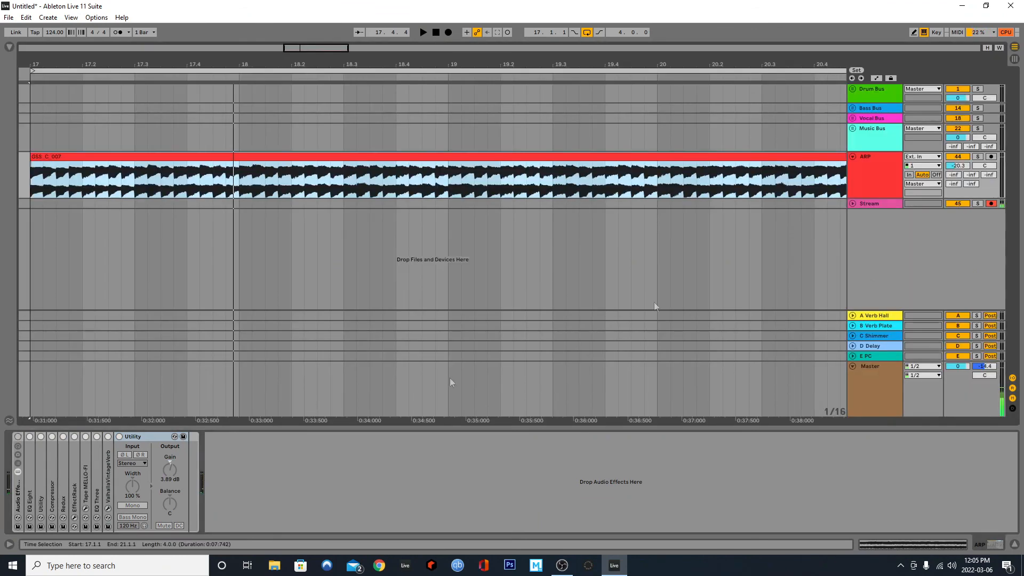
scroll(616, 219, "down", 3)
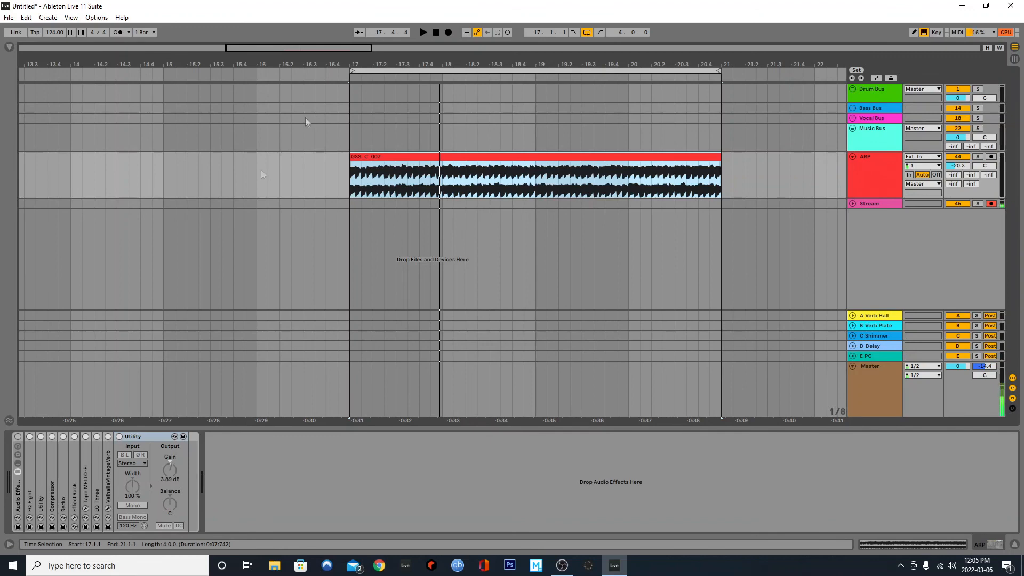
left_click_drag(318, 48, 330, 48)
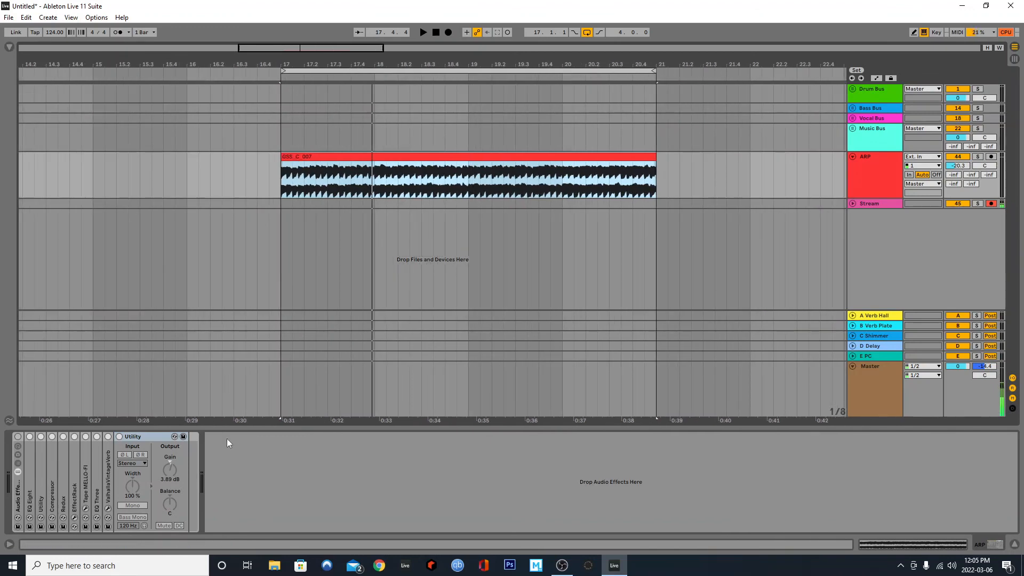
double_click(146, 438)
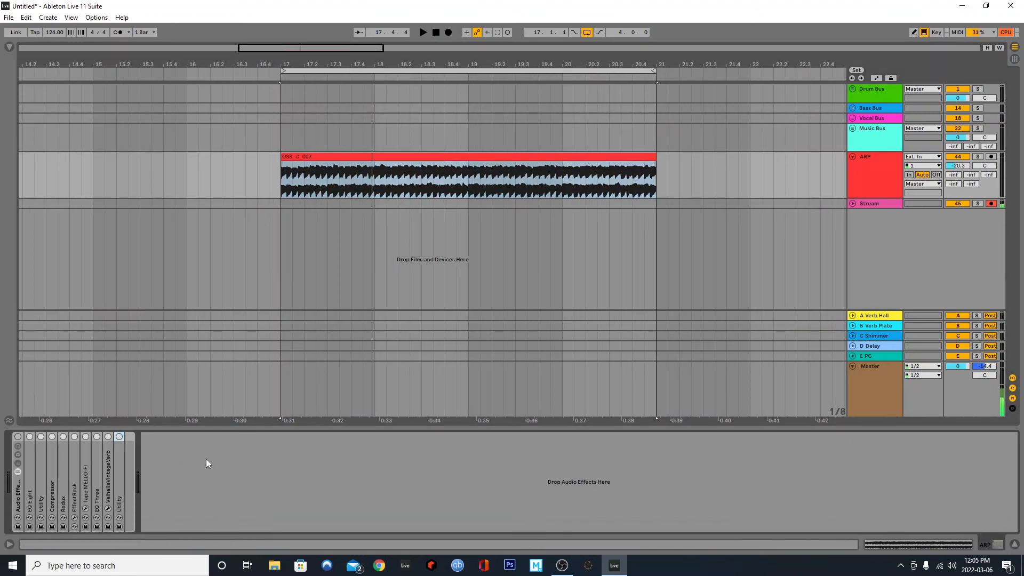
Play the loop with the whole effect rack bypassed, switch the rack on during playback, and stop.
key("space")
left_click(17, 436)
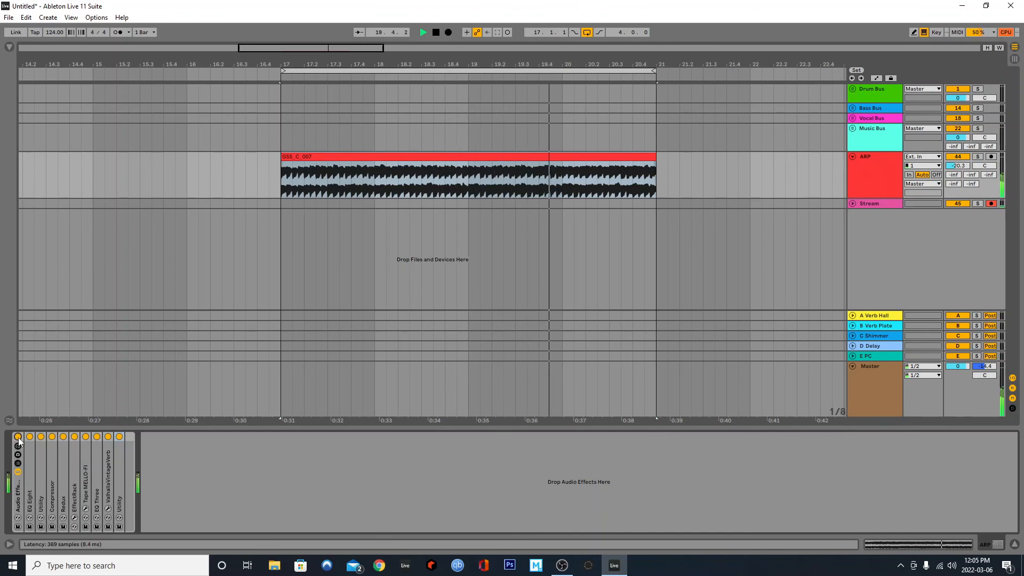
key("space")
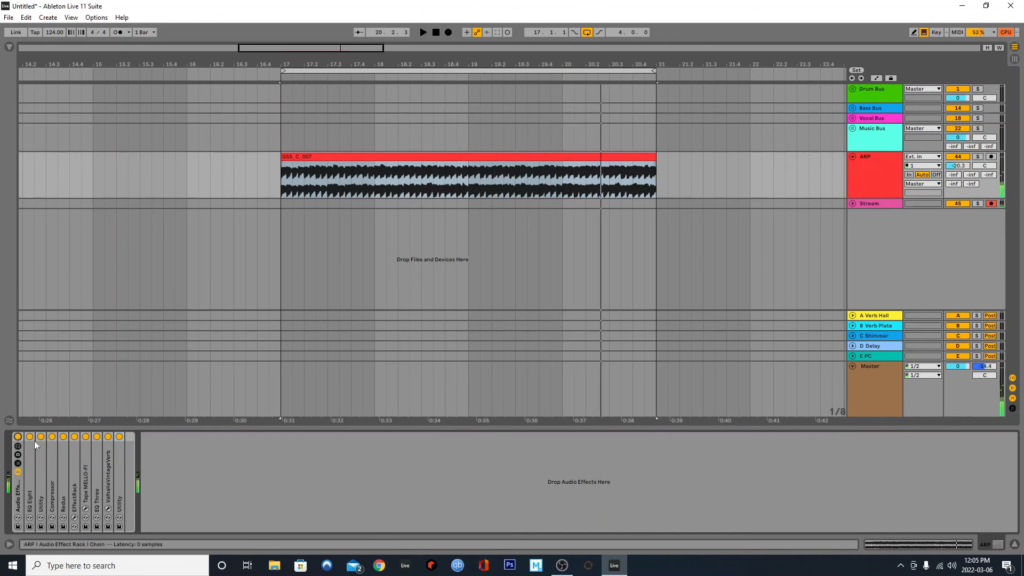
left_click(255, 471)
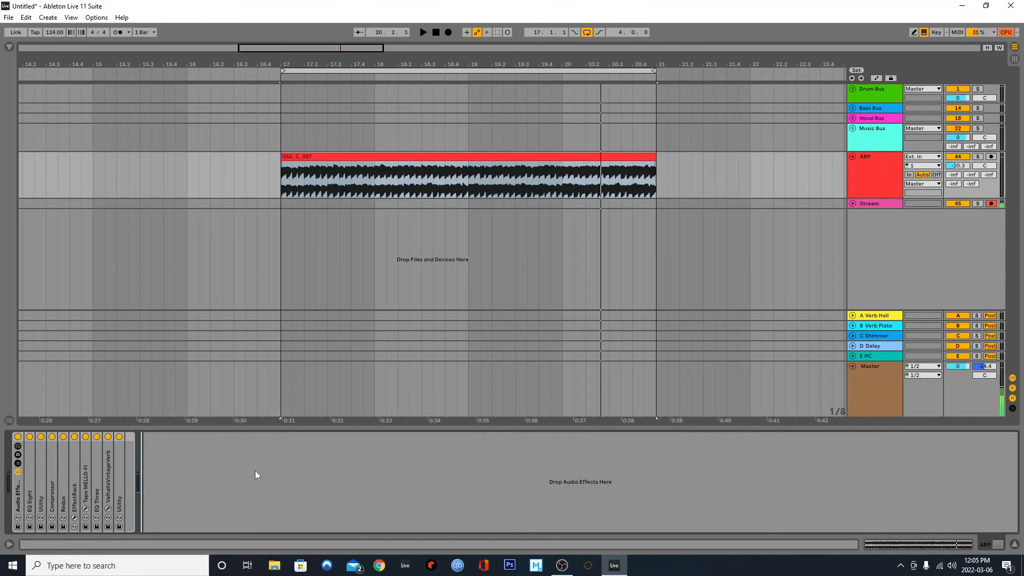